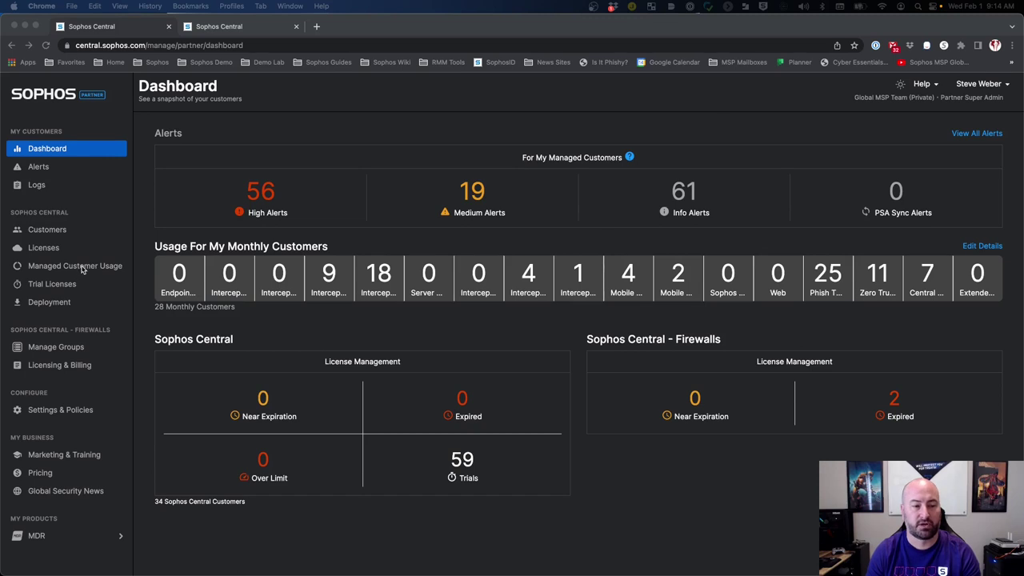
From Managed Customer Usage, select MSP/CSP (Demo) and open its Change licenses wizard
{"action": "left_click", "coordinate": [77, 269]}
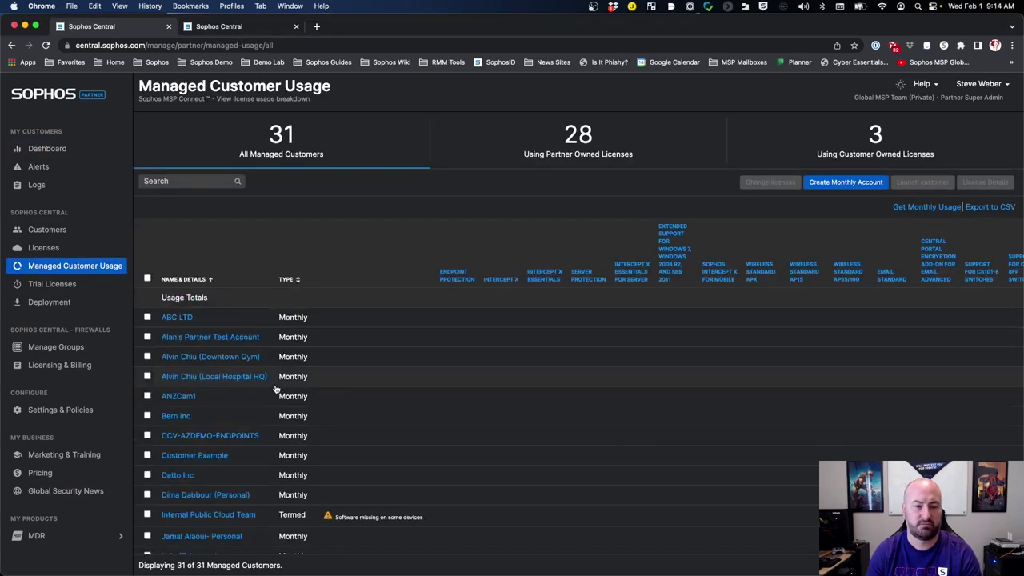
{"action": "scroll", "coordinate": [265, 458], "scroll_direction": "down", "scroll_amount": 5}
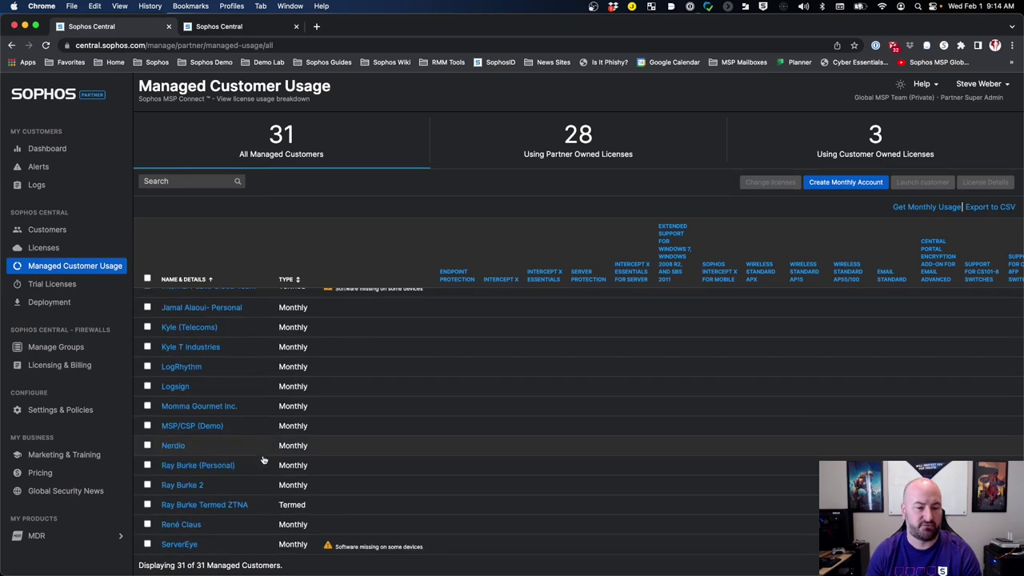
{"action": "left_click", "coordinate": [148, 420]}
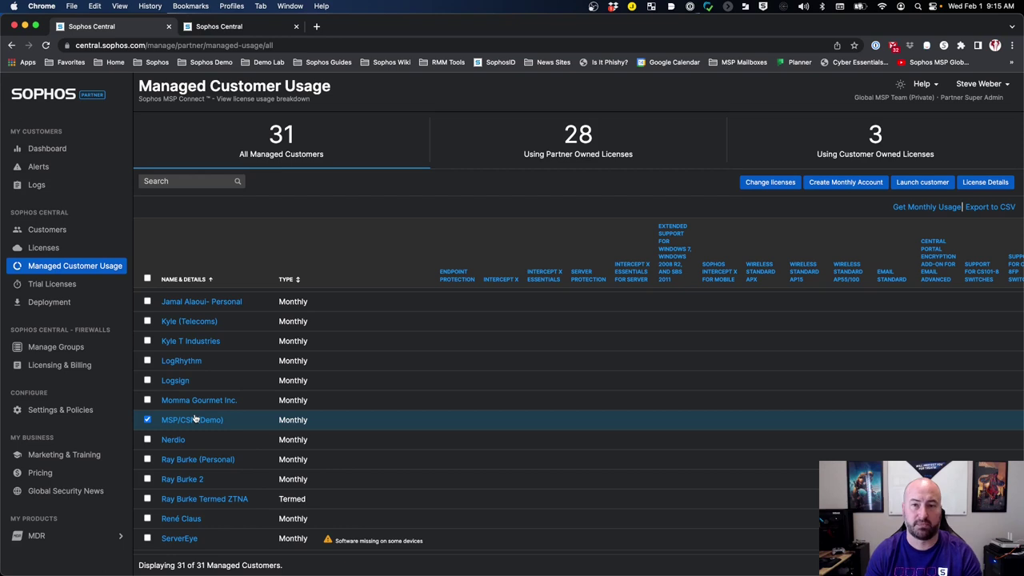
{"action": "left_click", "coordinate": [761, 184]}
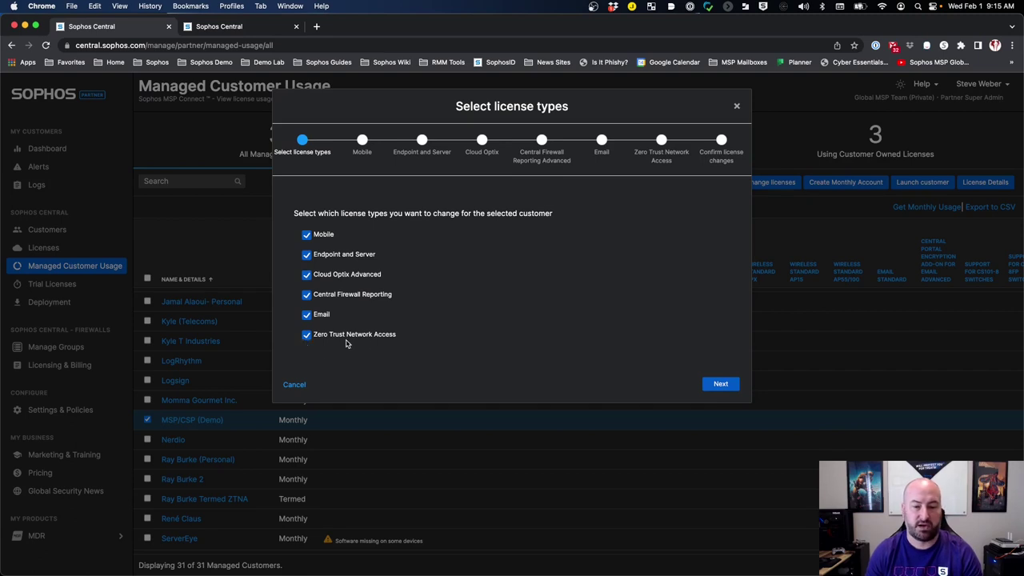
Untick Email, Central Firewall Reporting, Cloud Optix Advanced, Endpoint and Server, and Mobile license types
{"action": "left_click", "coordinate": [309, 317]}
{"action": "left_click", "coordinate": [306, 295]}
{"action": "left_click", "coordinate": [306, 276]}
{"action": "left_click", "coordinate": [307, 256]}
{"action": "left_click", "coordinate": [306, 236]}
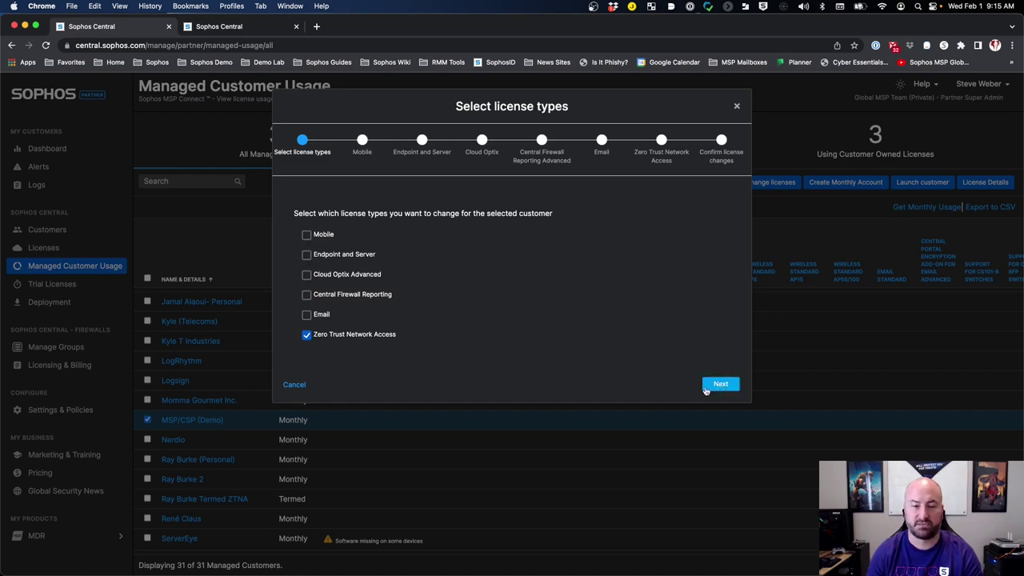
Advance through the Zero Trust Network Access step, review the confirmation, and close the wizard
{"action": "left_click", "coordinate": [705, 387]}
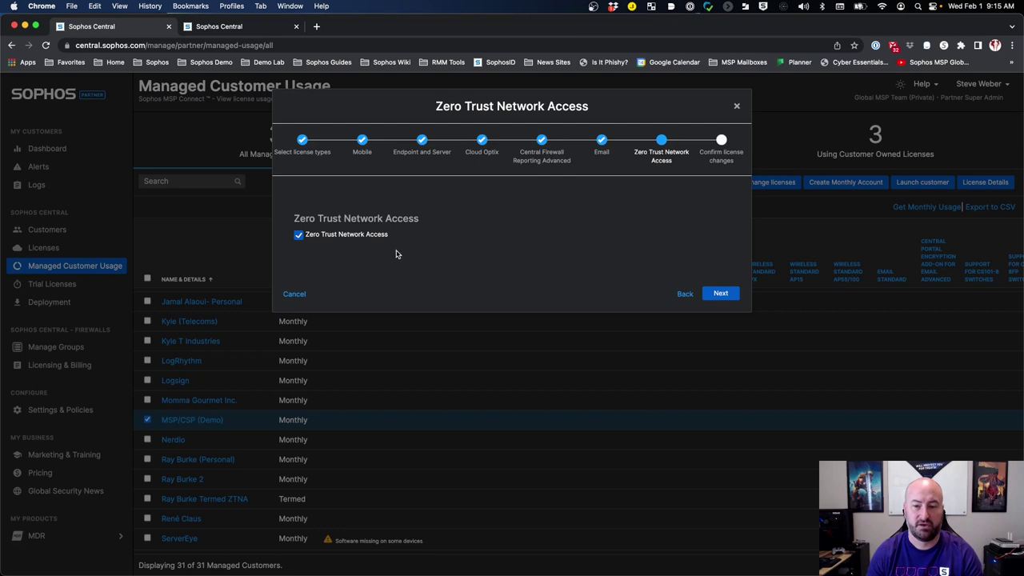
{"action": "left_click", "coordinate": [718, 294]}
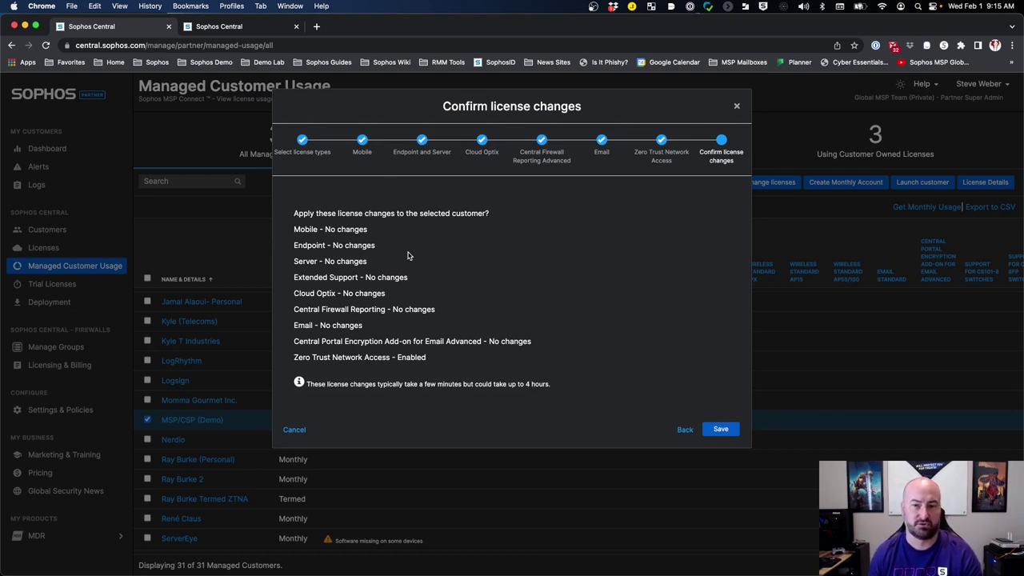
{"action": "left_click", "coordinate": [737, 109]}
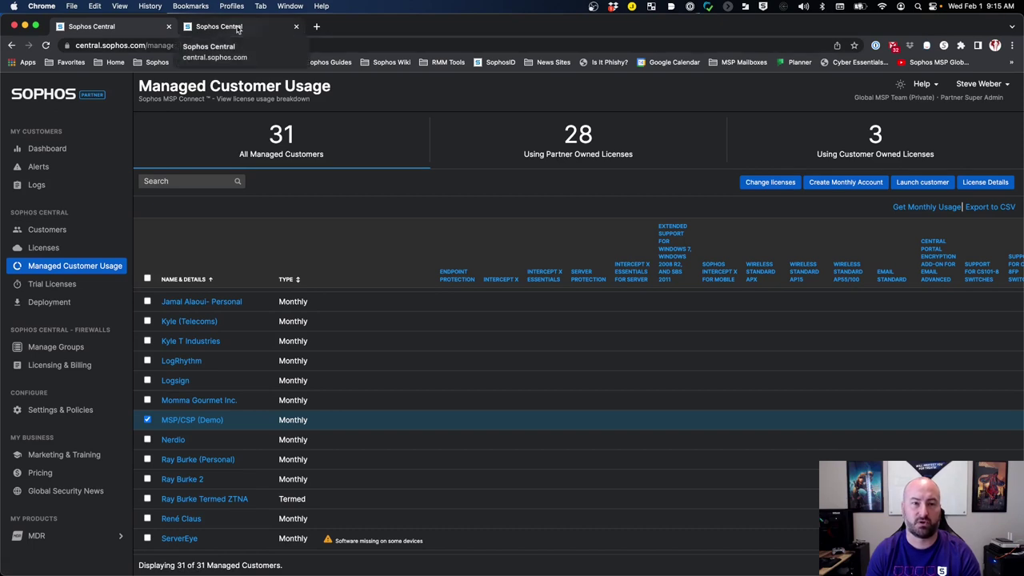
In the second Sophos Central tab, open the ZTNA dashboard for MSP/CSP (Demo)
{"action": "left_click", "coordinate": [238, 30]}
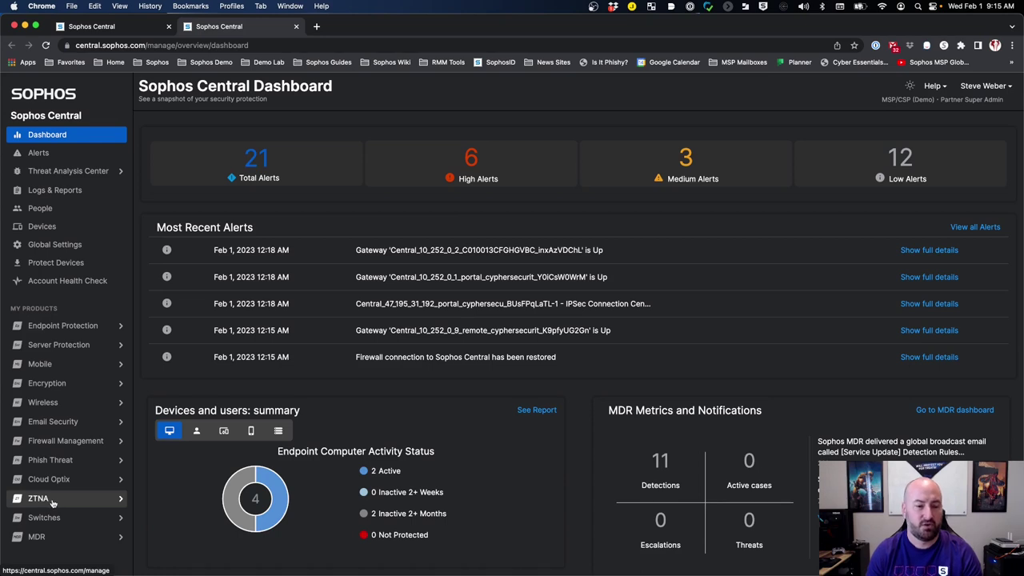
{"action": "left_click", "coordinate": [39, 499]}
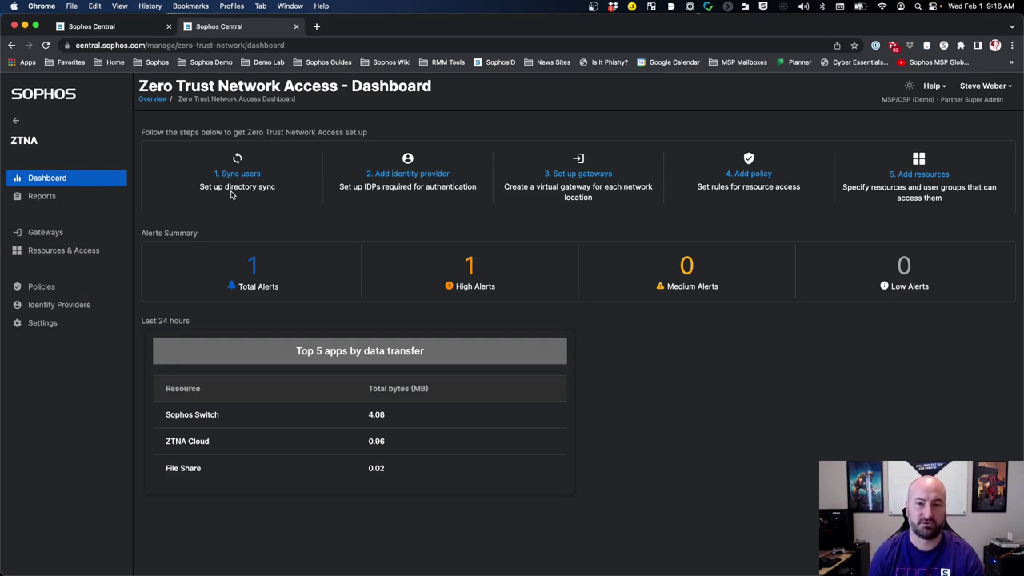
From the ZTNA setup steps, go to the Identity Providers page showing the Azure provider
{"action": "left_click", "coordinate": [240, 175]}
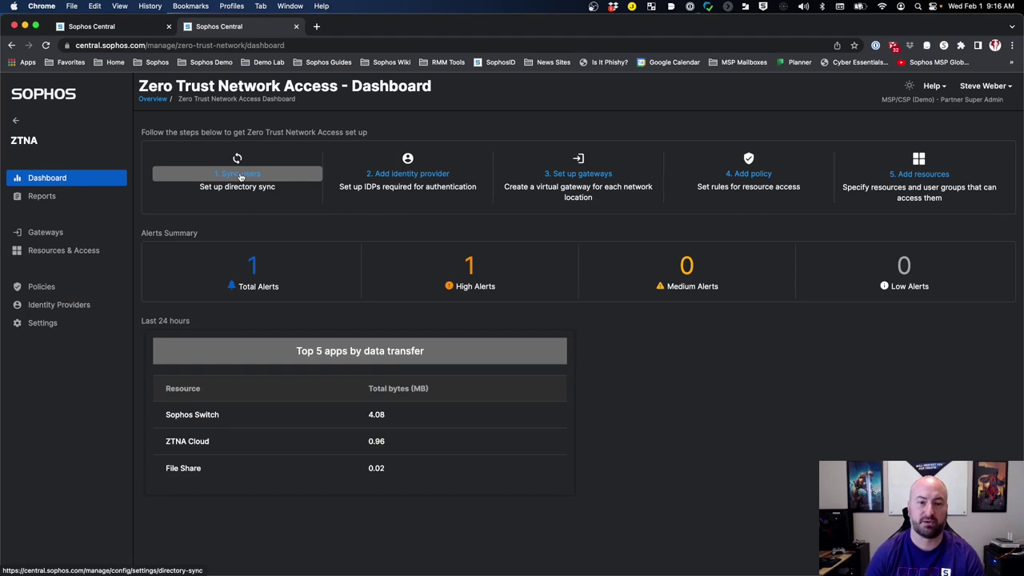
{"action": "left_click", "coordinate": [396, 180]}
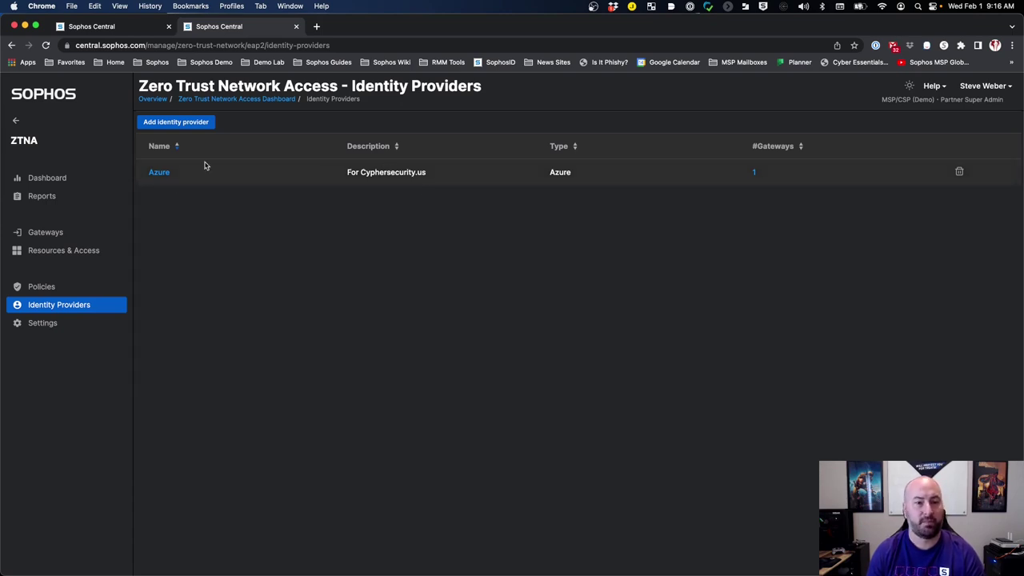
Open an Okta identity provider form, close it unsaved, and return to the ZTNA Dashboard
{"action": "left_click", "coordinate": [169, 123]}
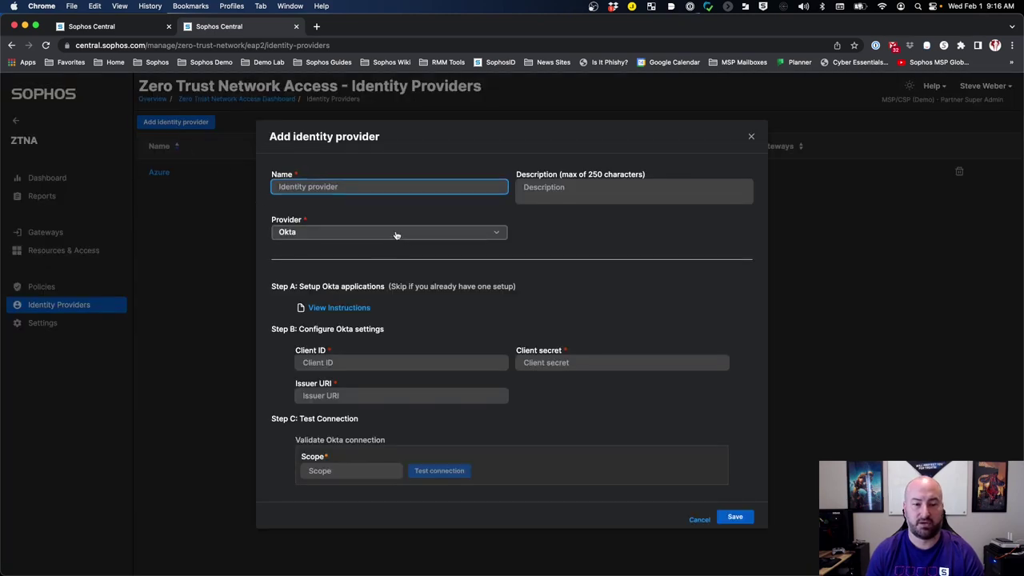
{"action": "left_click", "coordinate": [485, 234]}
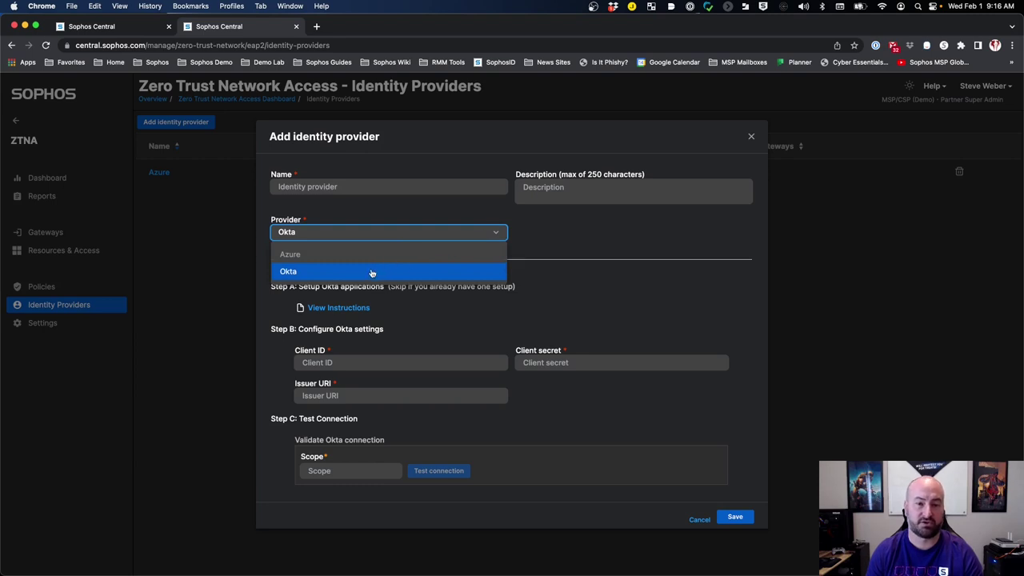
{"action": "left_click", "coordinate": [589, 256]}
{"action": "left_click", "coordinate": [337, 187]}
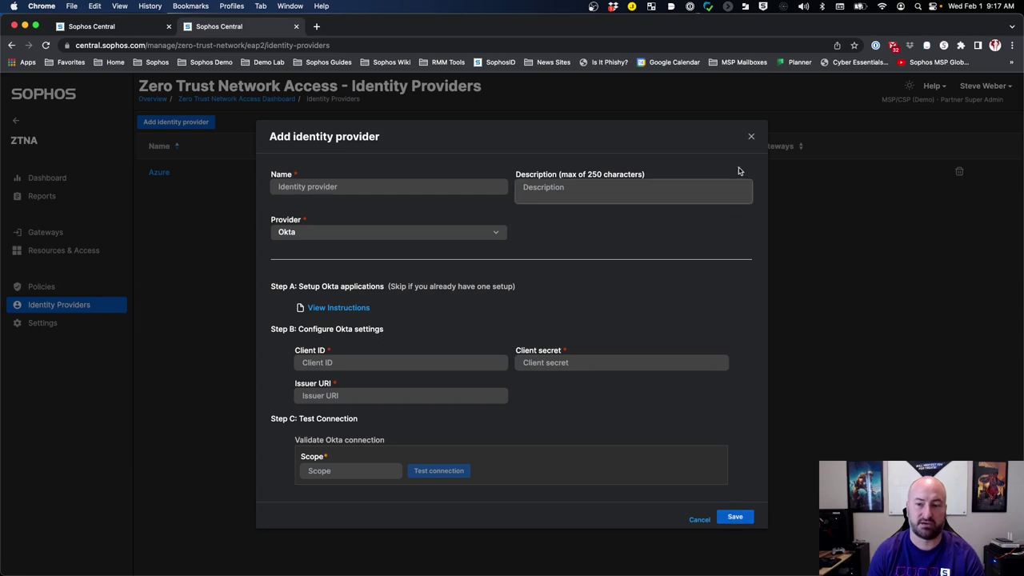
{"action": "left_click", "coordinate": [750, 137]}
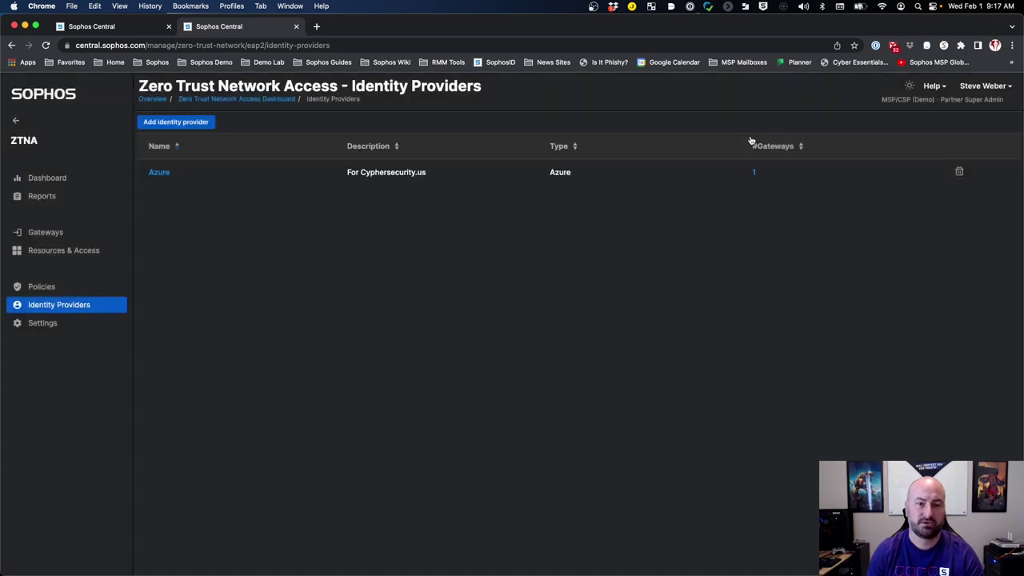
{"action": "left_click", "coordinate": [59, 177]}
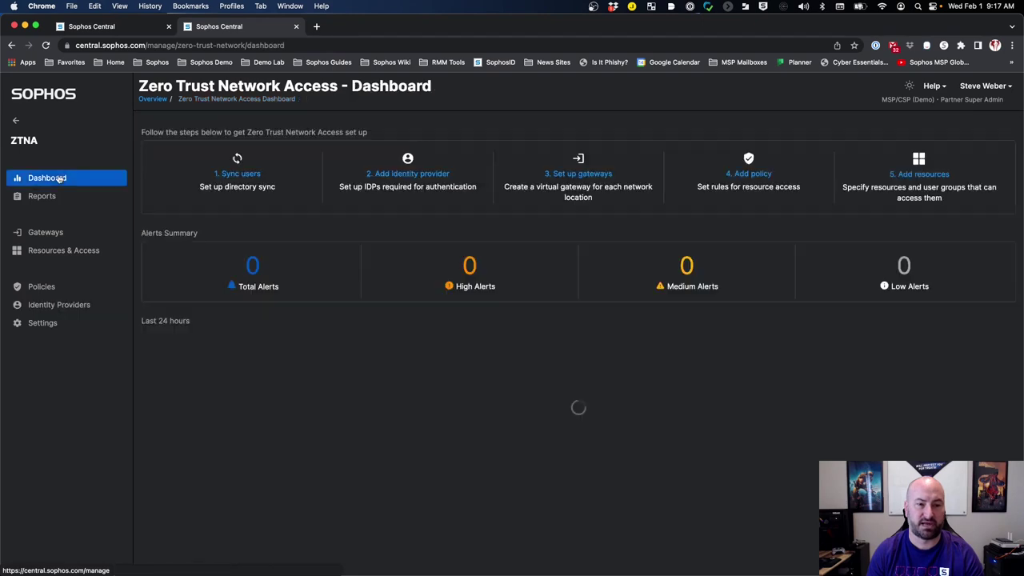
Go to ZTNA Settings showing 1-day token expiration and 0-second minimum duration
{"action": "left_click", "coordinate": [245, 171]}
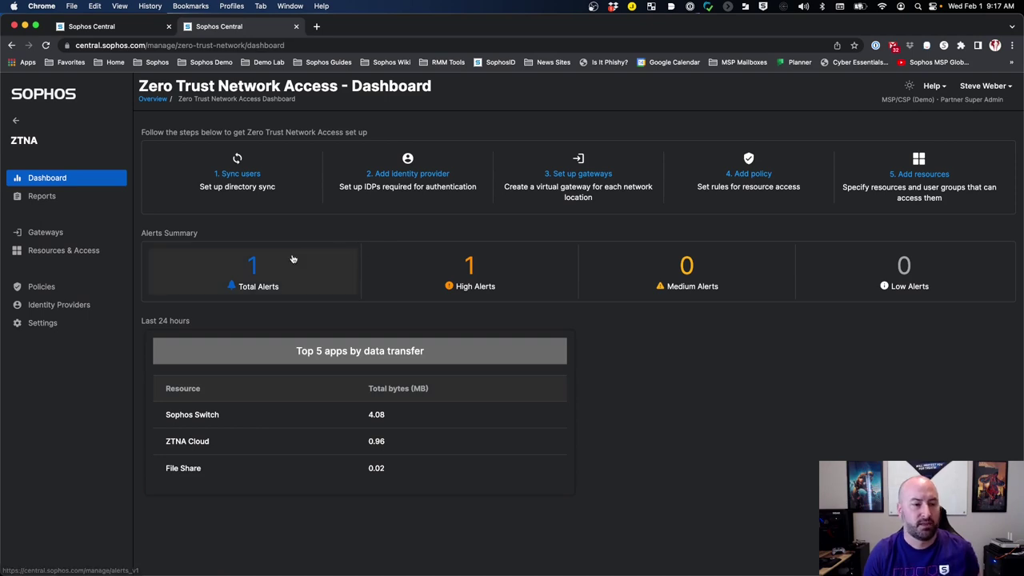
{"action": "left_click", "coordinate": [57, 325]}
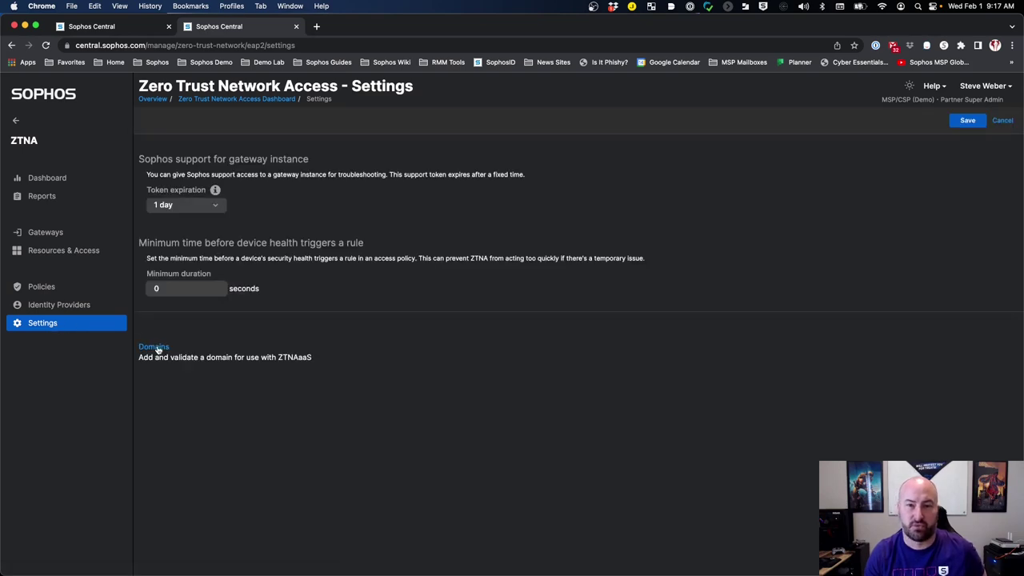
Check the Domains list for validated cyphersecurity.us, then go back to the ZTNA Dashboard
{"action": "left_click", "coordinate": [157, 348]}
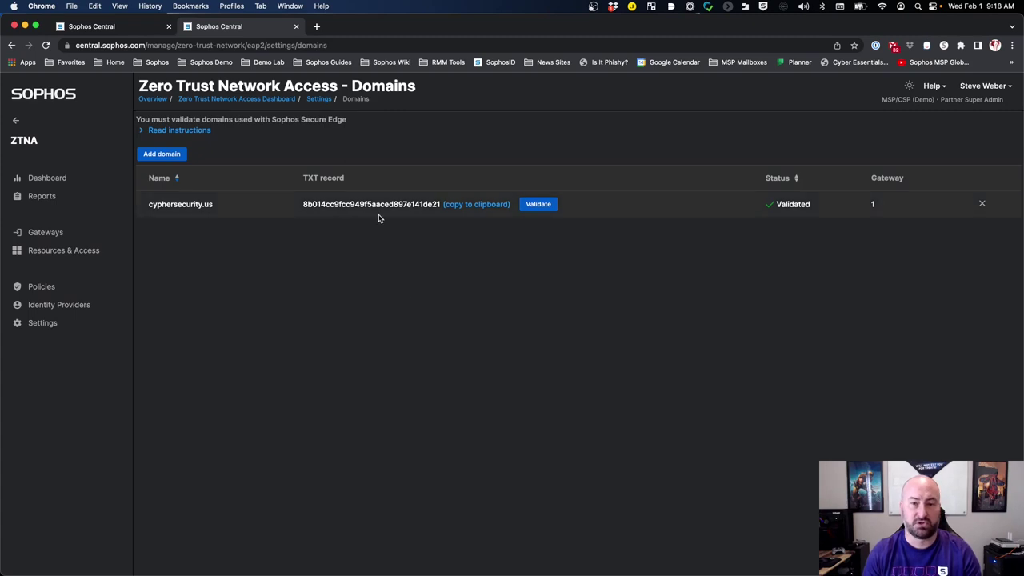
{"action": "left_click", "coordinate": [62, 180]}
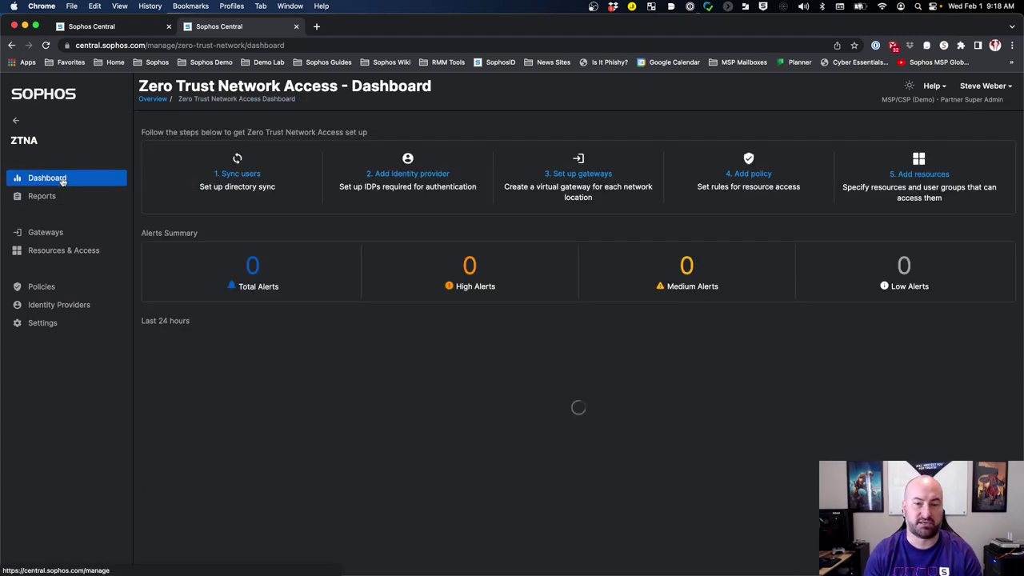
{"action": "left_click", "coordinate": [578, 177]}
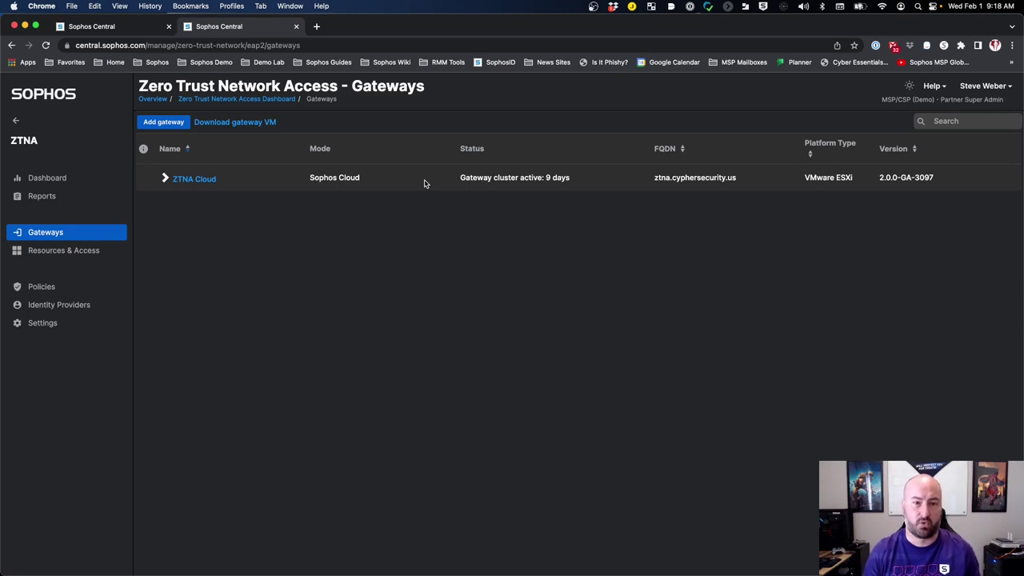
{"action": "left_click", "coordinate": [244, 125]}
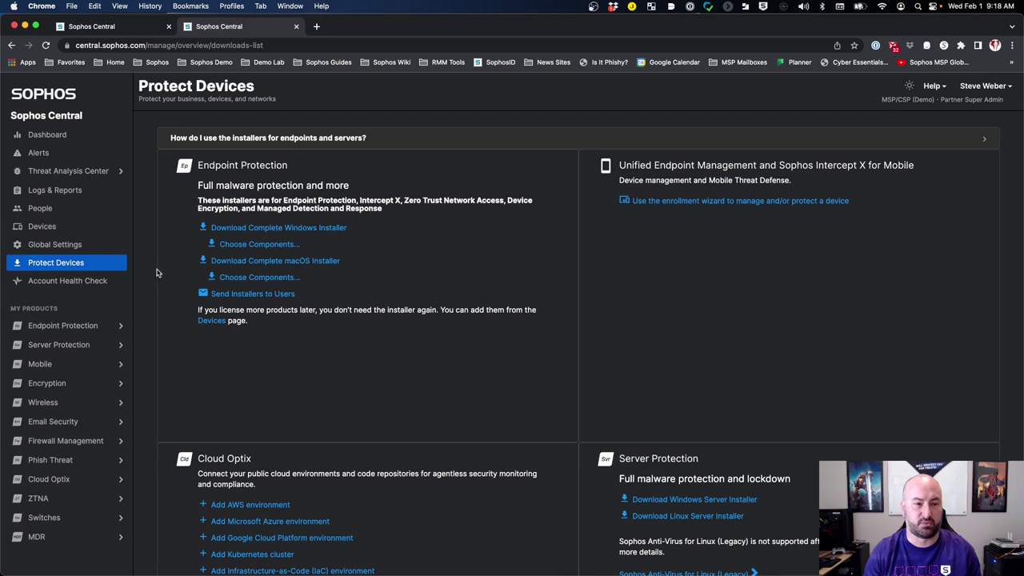
{"action": "scroll", "coordinate": [352, 345], "scroll_direction": "down", "scroll_amount": 15}
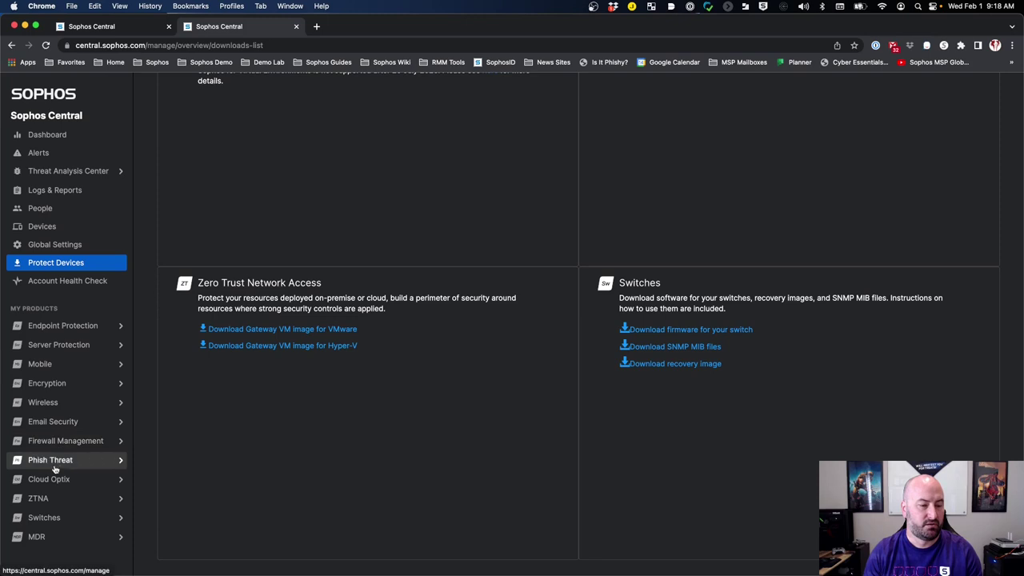
{"action": "left_click", "coordinate": [49, 499]}
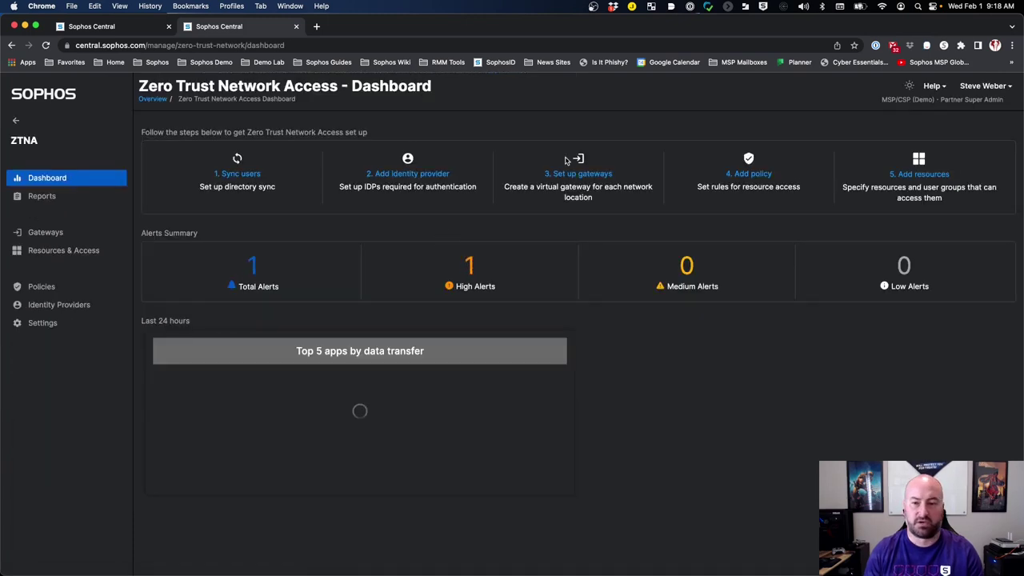
From the gateways list, open an Add gateway form with Sophos Cloud gateway mode
{"action": "left_click", "coordinate": [574, 174]}
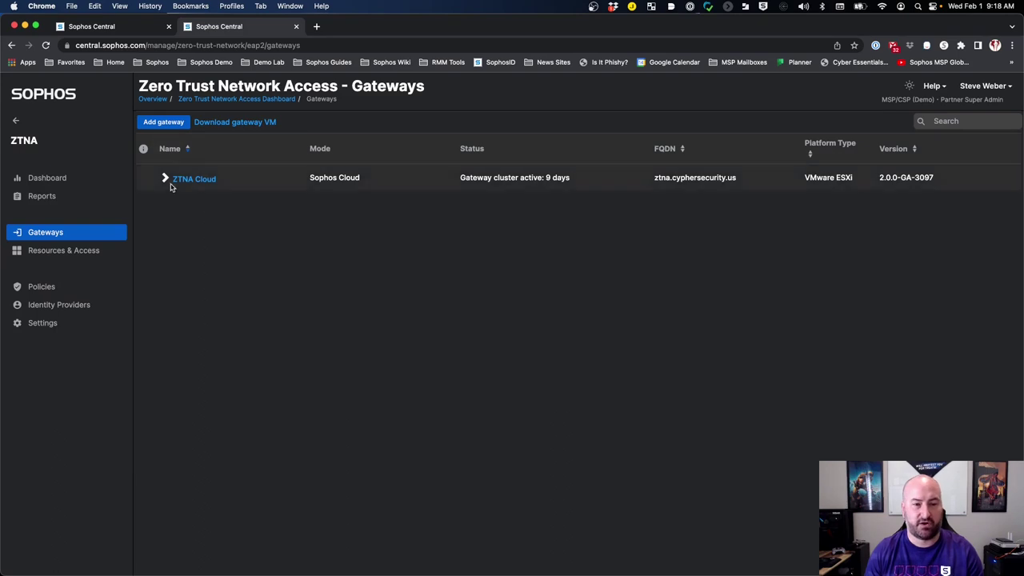
{"action": "left_click", "coordinate": [165, 124]}
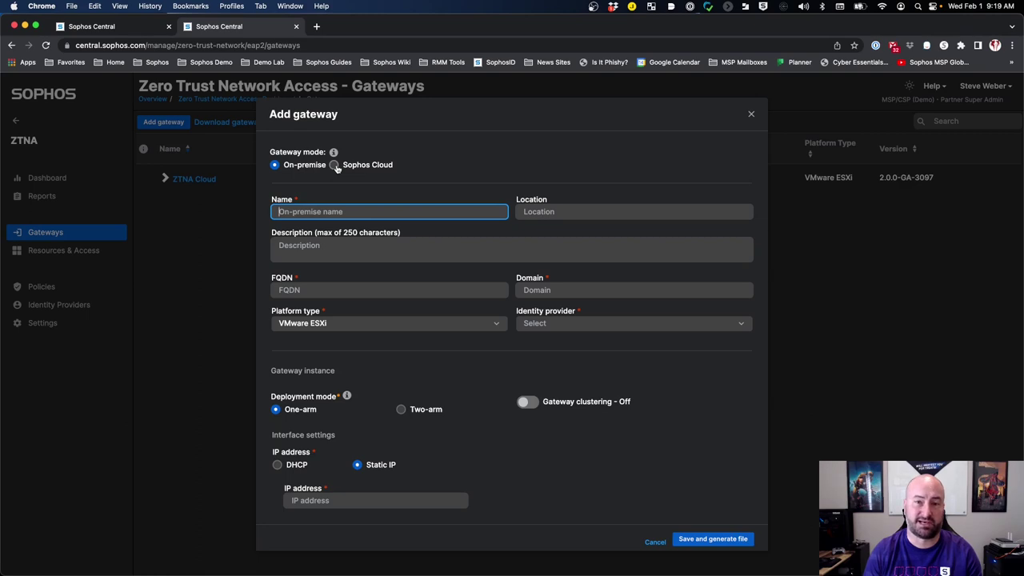
{"action": "left_click", "coordinate": [334, 166]}
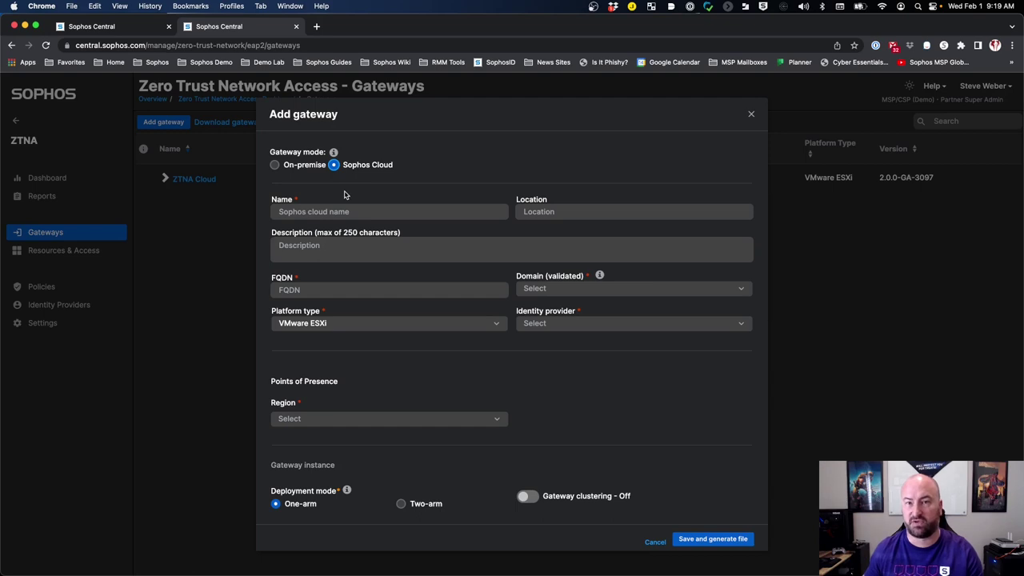
Choose domain cyphersecurity.us and enter FQDN portal.cyphersecurity.us for the new gateway
{"action": "left_click", "coordinate": [357, 210]}
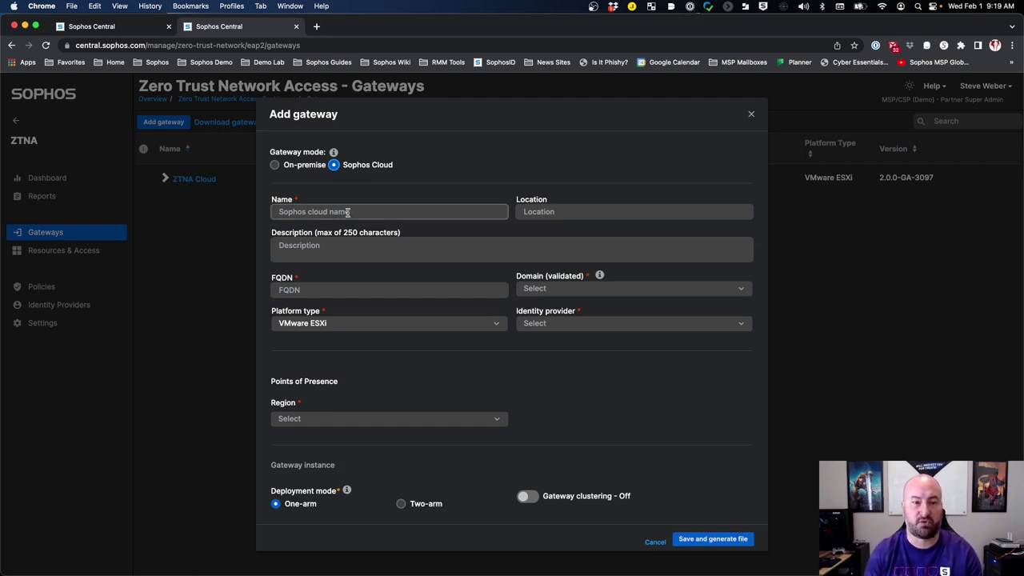
{"action": "left_click", "coordinate": [348, 212]}
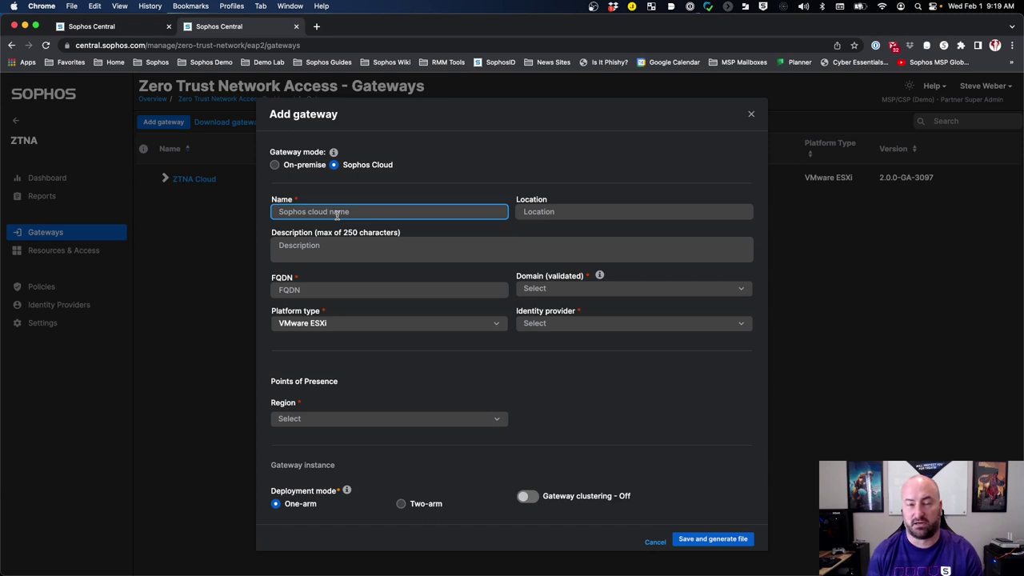
{"action": "left_click", "coordinate": [546, 211]}
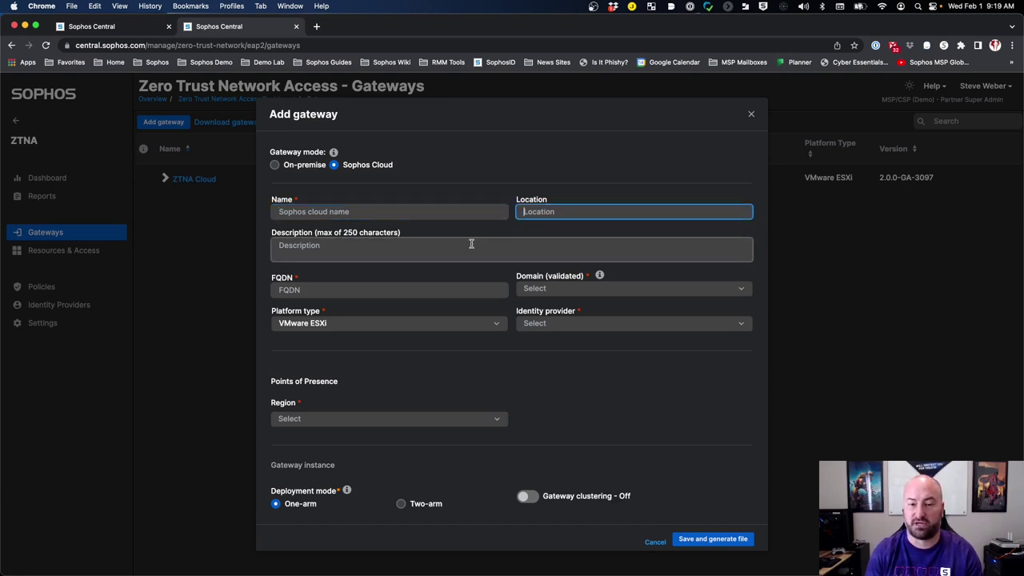
{"action": "left_click", "coordinate": [586, 290]}
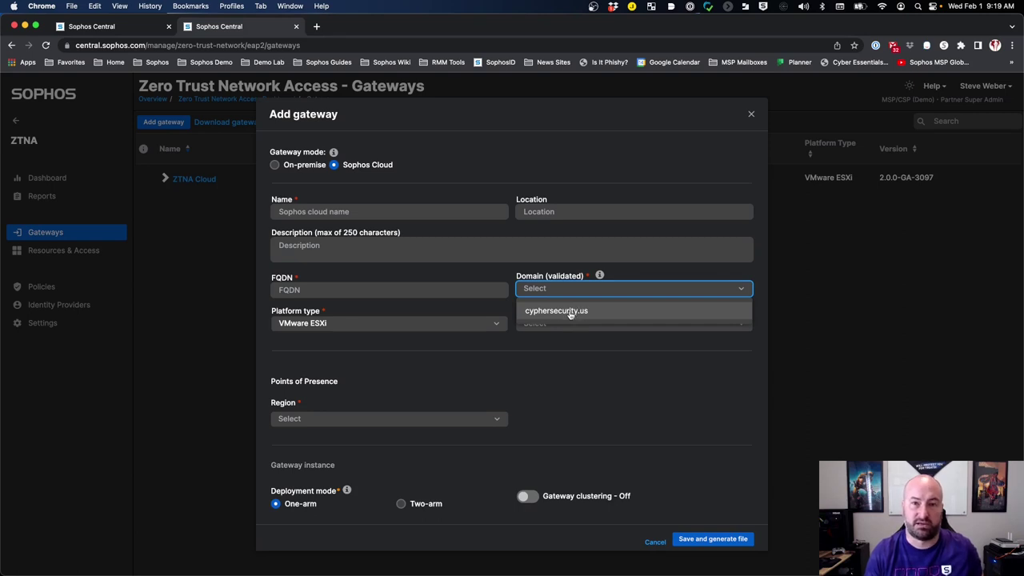
{"action": "left_click", "coordinate": [569, 312]}
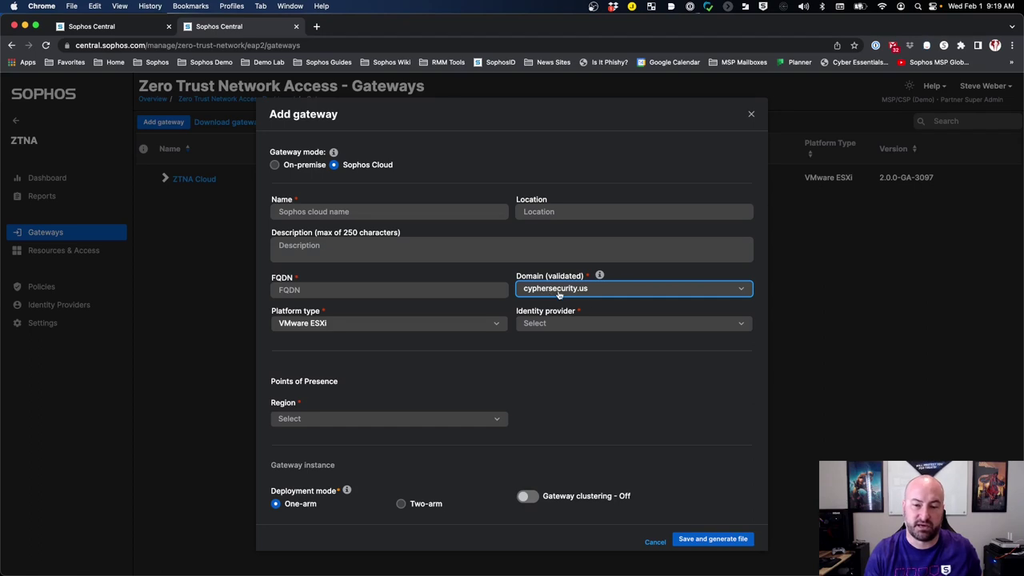
{"action": "left_click", "coordinate": [433, 290]}
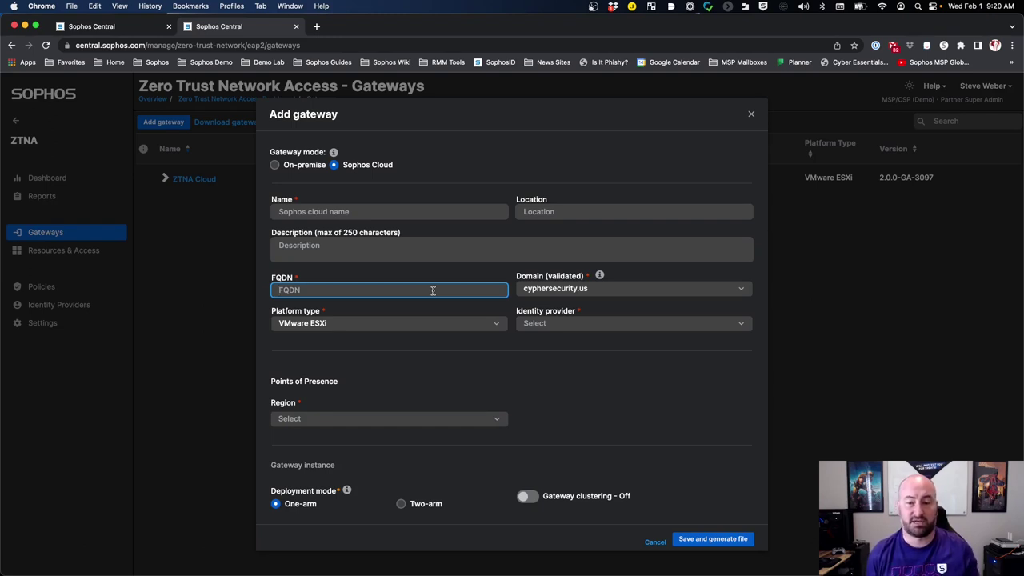
{"action": "type", "text": "portal.cyphersecurity.us"}
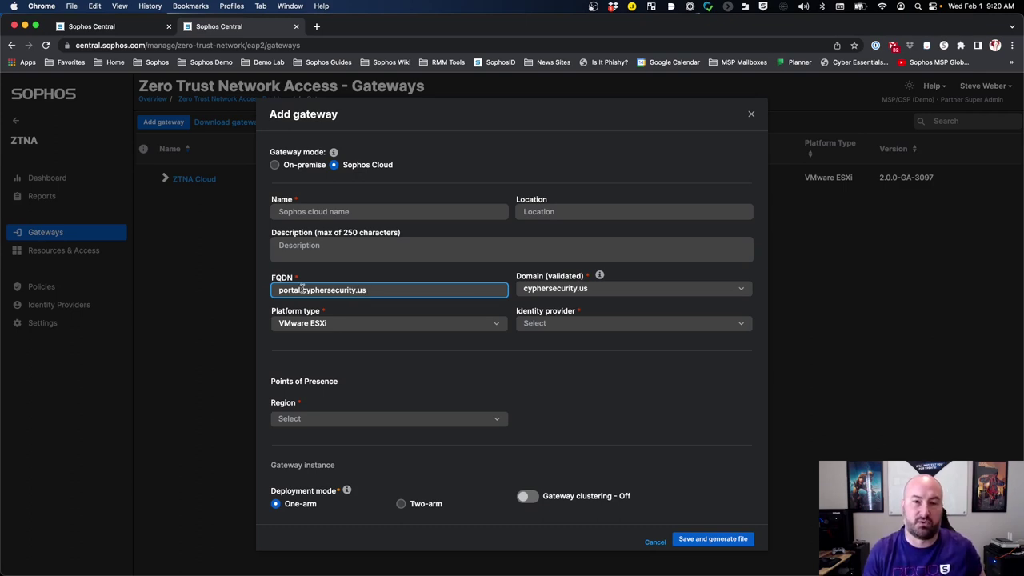
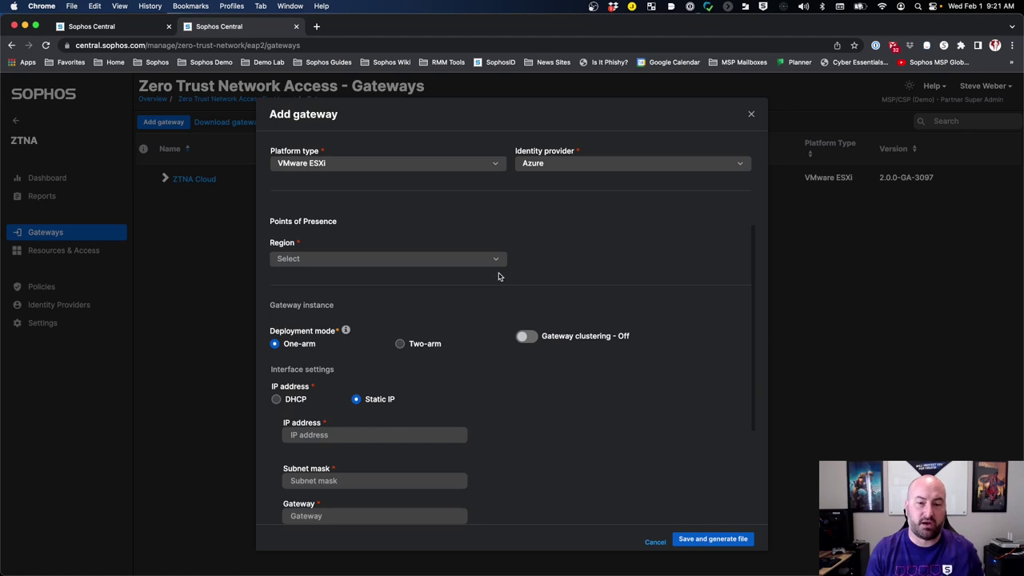
Choose US East (Ohio) as the gateway region and preview the two-arm deployment settings
{"action": "left_click", "coordinate": [495, 260]}
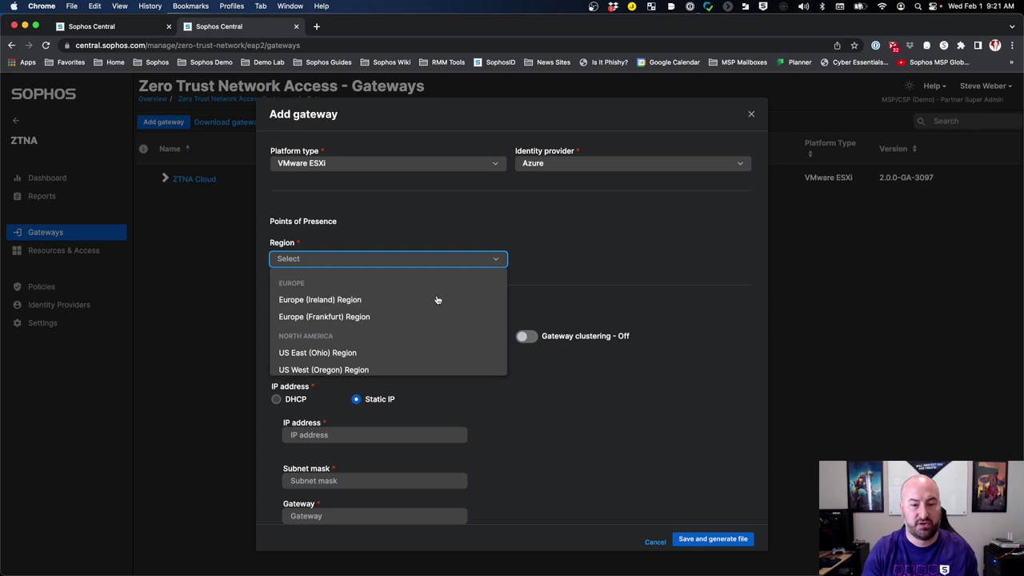
{"action": "scroll", "coordinate": [430, 323], "scroll_direction": "down", "scroll_amount": 2}
{"action": "scroll", "coordinate": [430, 323], "scroll_direction": "down", "scroll_amount": 1}
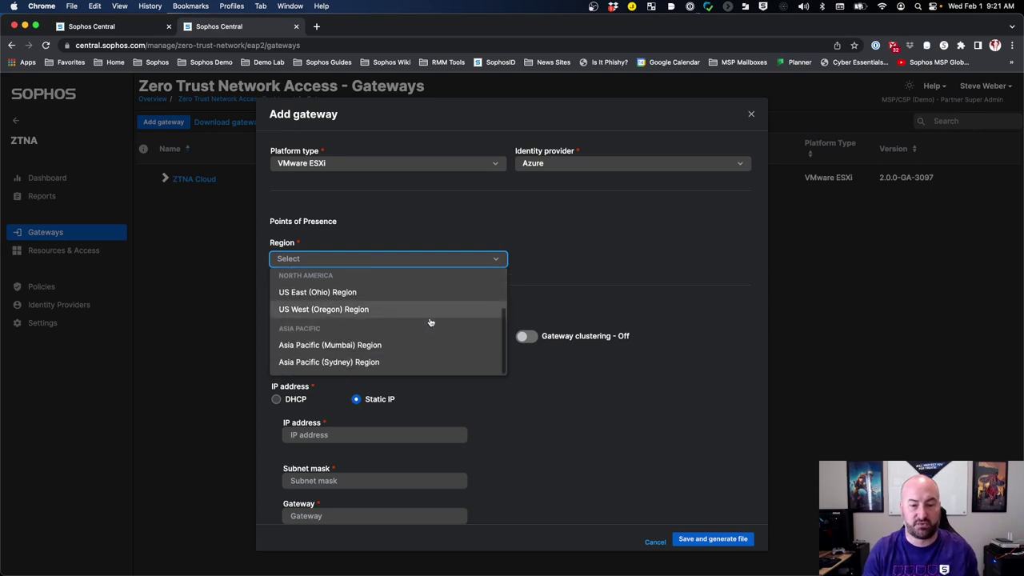
{"action": "scroll", "coordinate": [430, 322], "scroll_direction": "up", "scroll_amount": 2}
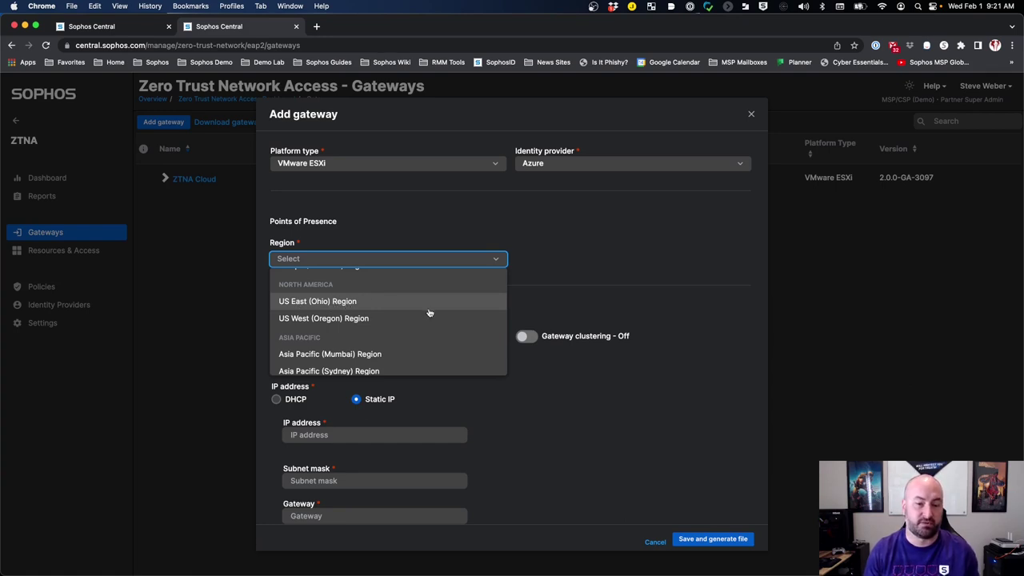
{"action": "scroll", "coordinate": [430, 313], "scroll_direction": "up", "scroll_amount": 2}
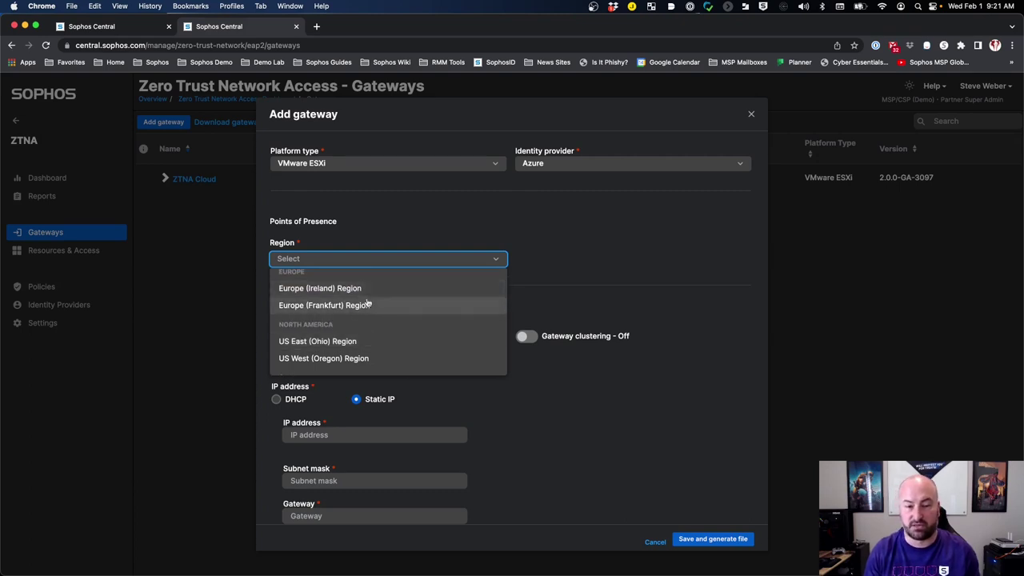
{"action": "scroll", "coordinate": [414, 321], "scroll_direction": "down", "scroll_amount": 2}
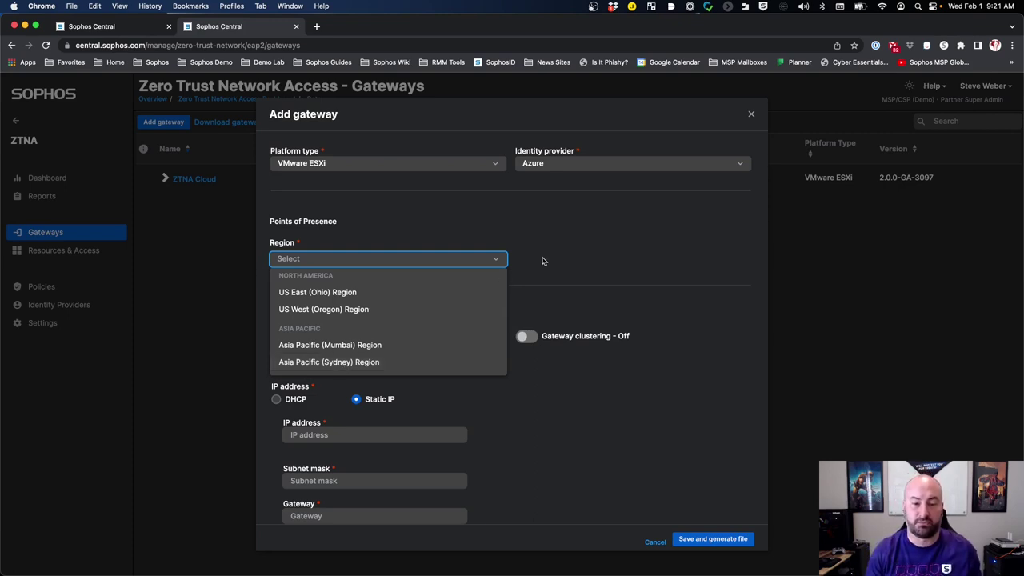
{"action": "left_click", "coordinate": [370, 290]}
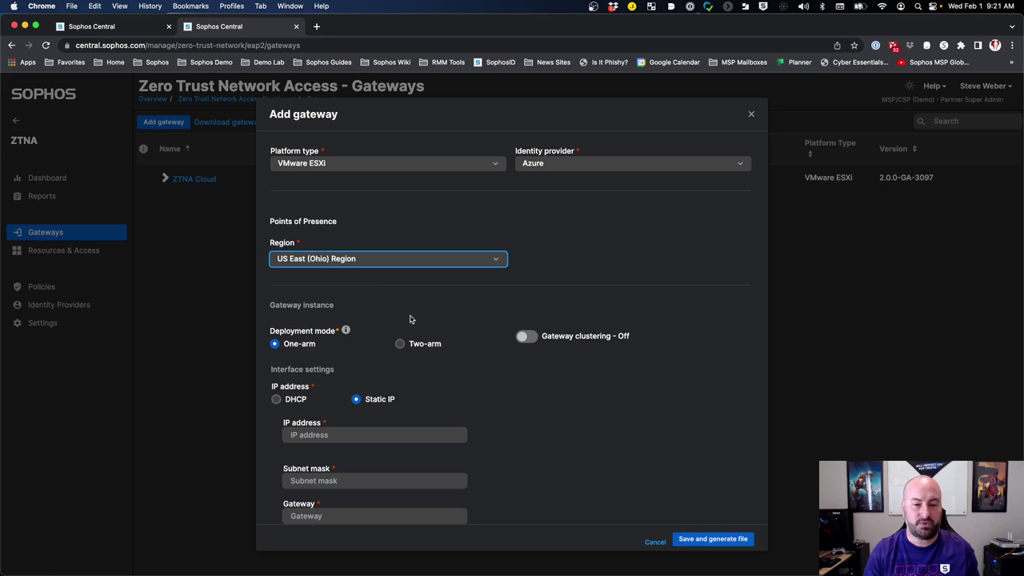
{"action": "scroll", "coordinate": [504, 382], "scroll_direction": "down", "scroll_amount": 5}
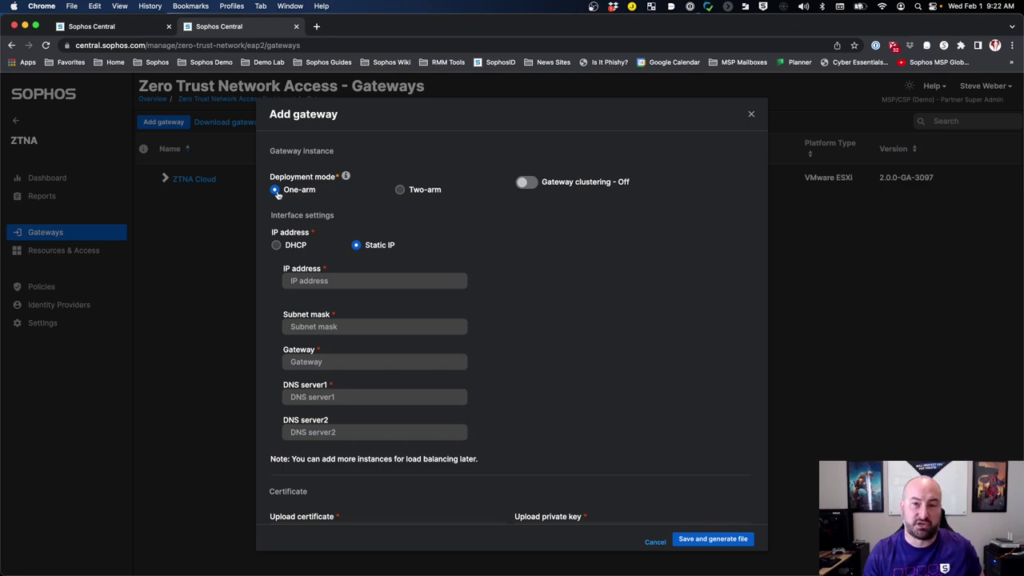
{"action": "left_click", "coordinate": [400, 190]}
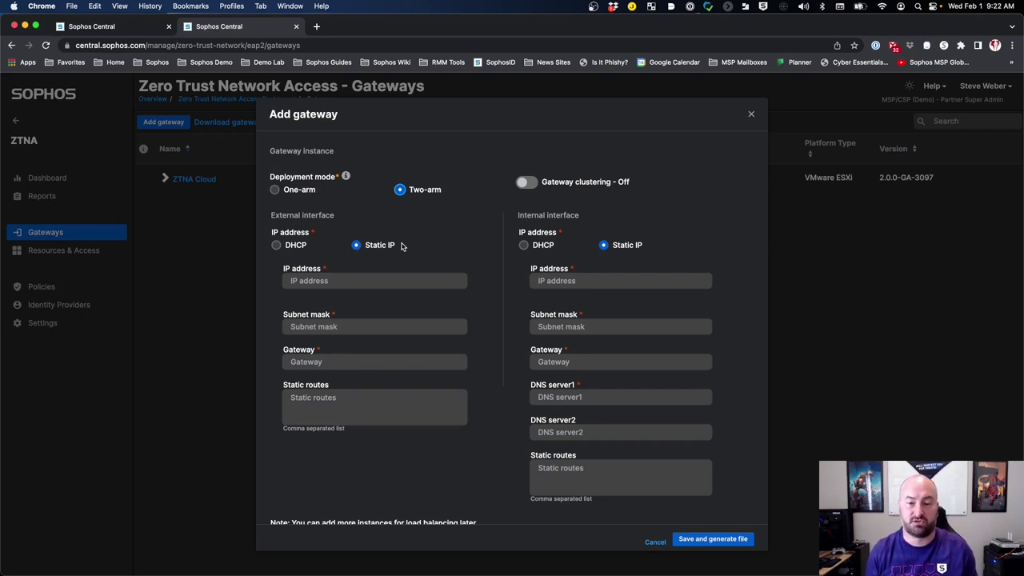
Use one-arm static IP 192.168.7.252, mask 255.255.255.0, gateway 192.168.7.1, DNS 1.1.1.1 and 8.8.8.8
{"action": "left_click", "coordinate": [276, 190]}
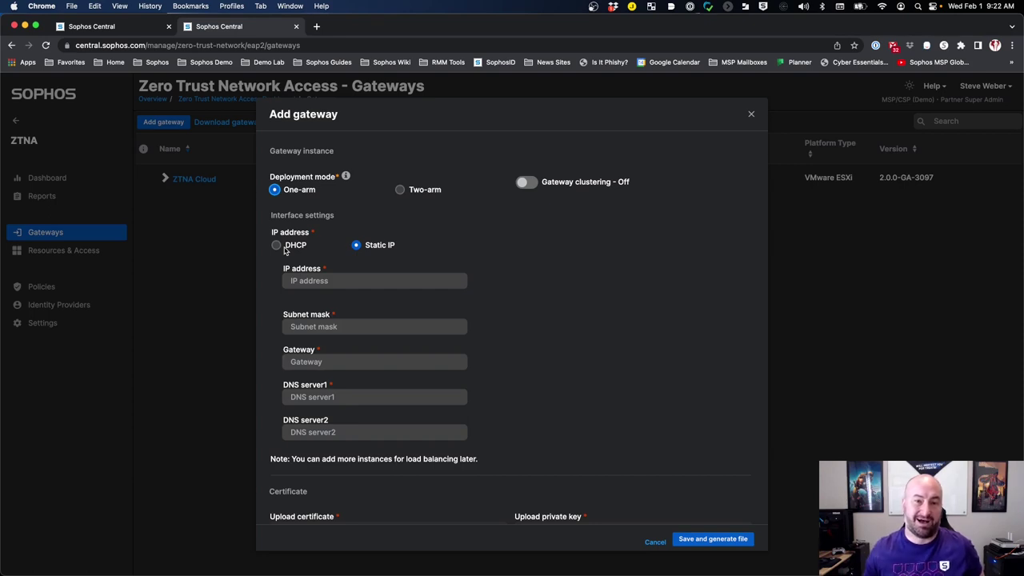
{"action": "left_click", "coordinate": [333, 280]}
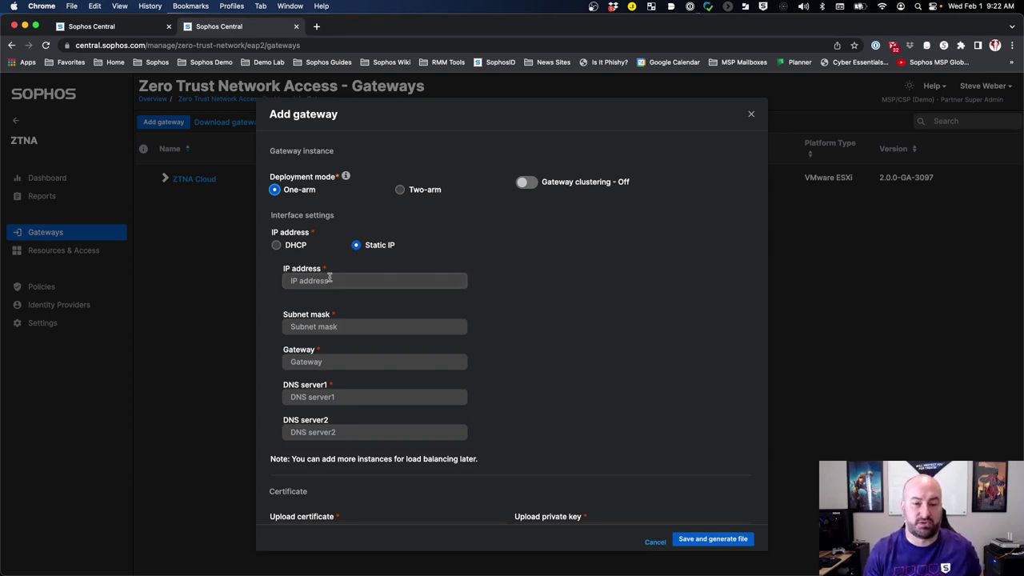
{"action": "type", "text": "19"}
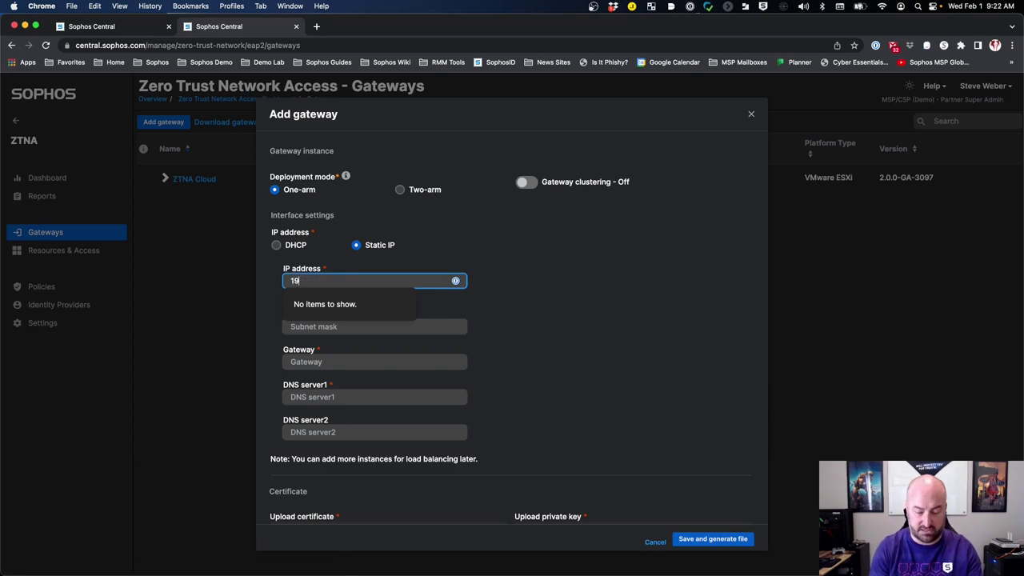
{"action": "type", "text": "2.168.7.252"}
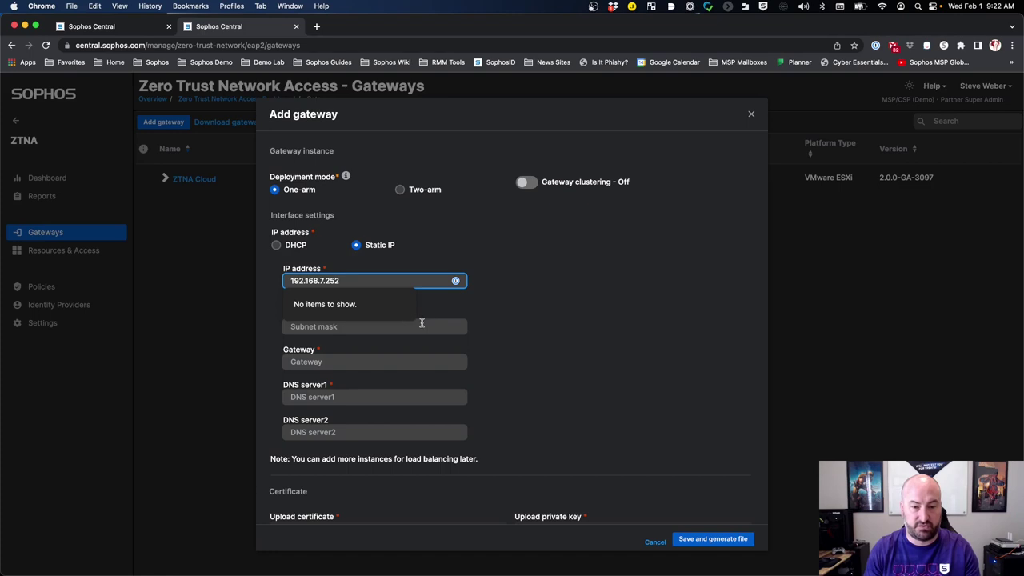
{"action": "left_click", "coordinate": [433, 327]}
{"action": "type", "text": "2"}
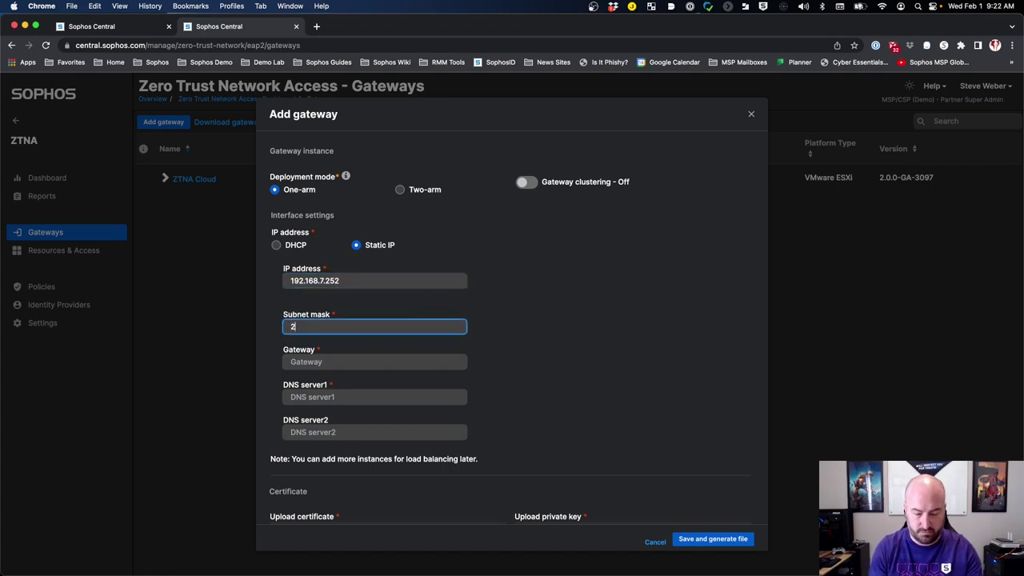
{"action": "type", "text": "55.255.255.0"}
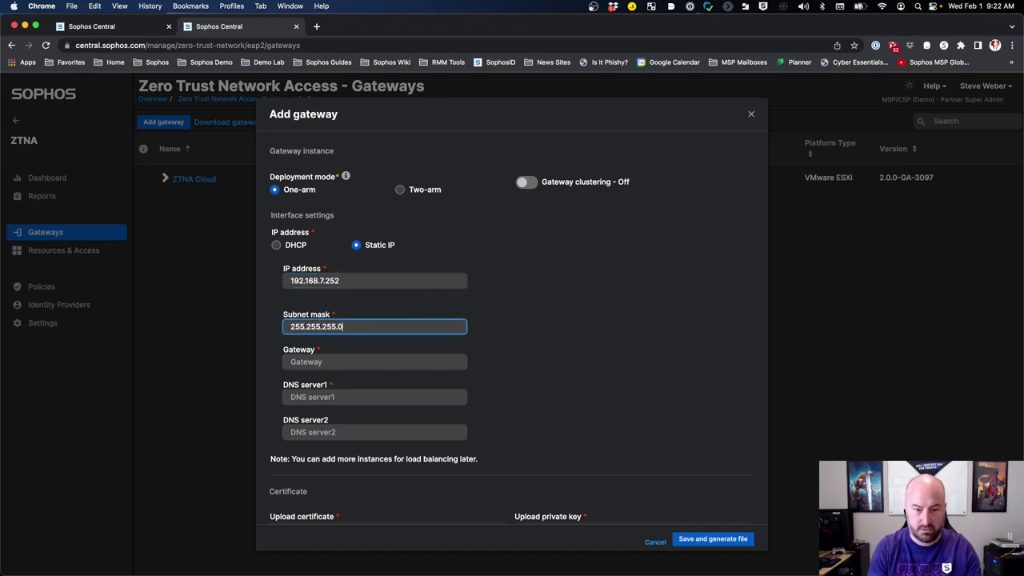
{"action": "left_click", "coordinate": [393, 364]}
{"action": "type", "text": "1"}
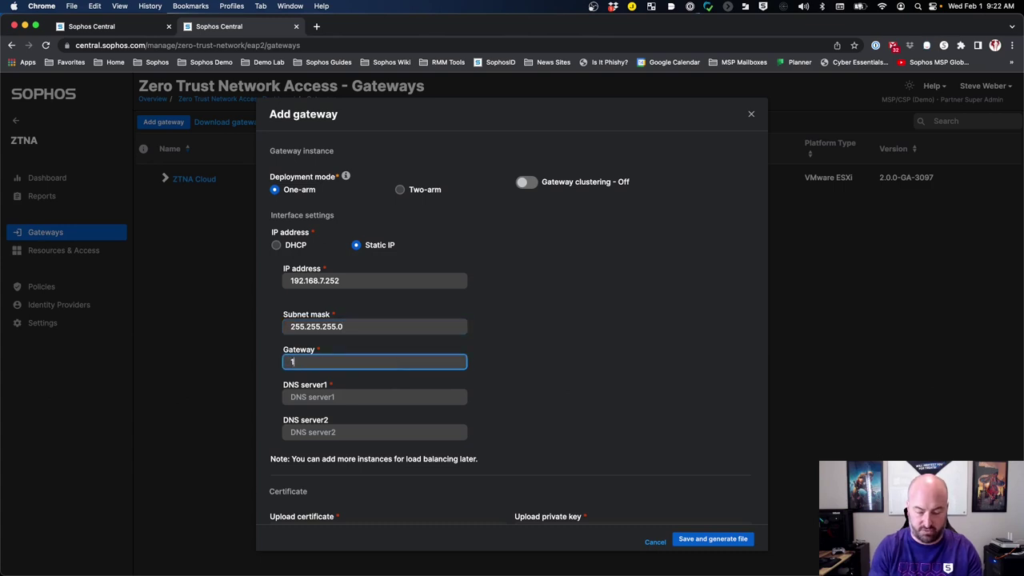
{"action": "type", "text": "92.168.7.1"}
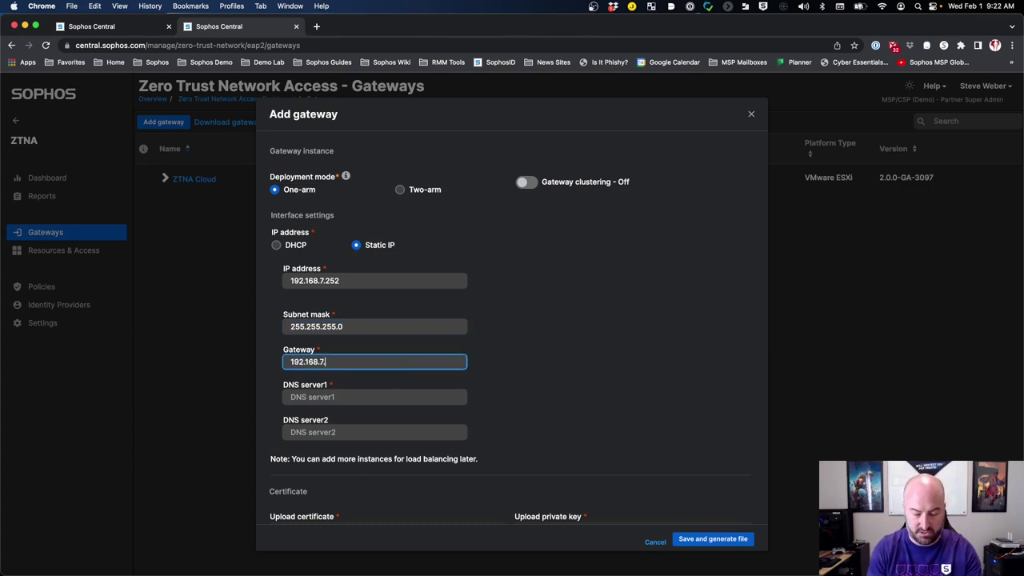
{"action": "left_click", "coordinate": [365, 391]}
{"action": "type", "text": "1.1.1.1"}
{"action": "key", "text": "Tab"}
{"action": "type", "text": "8.8.8.8"}
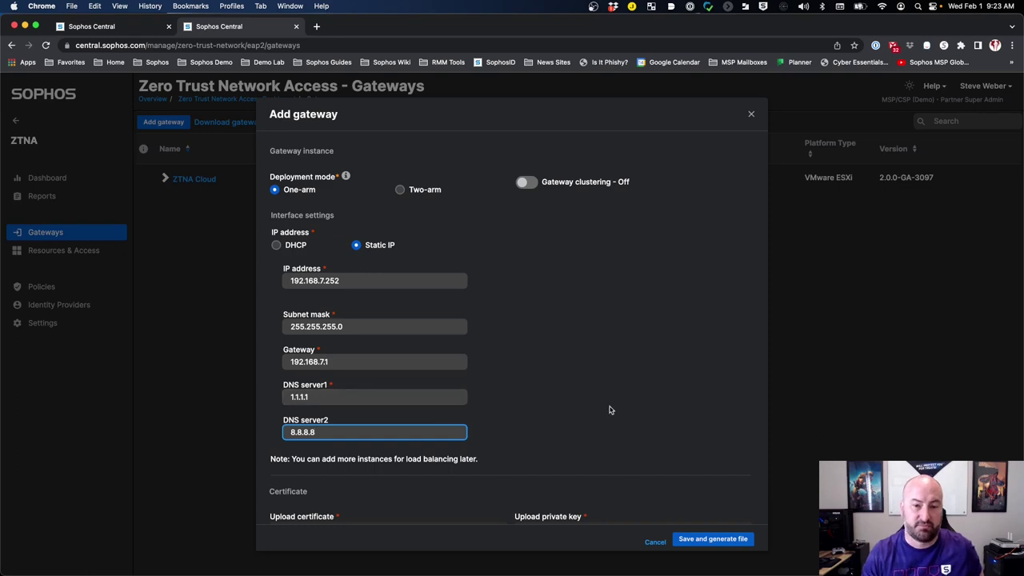
{"action": "scroll", "coordinate": [609, 410], "scroll_direction": "down", "scroll_amount": 2}
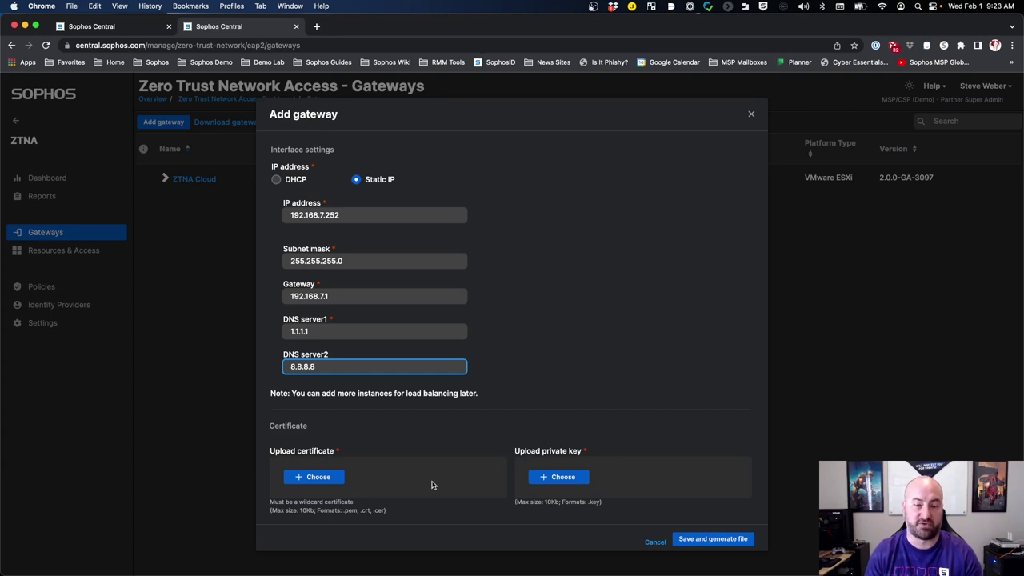
Upload the Cypher Security.pem certificate from the Dropbox Sophos/Cypher Security Certs folder
{"action": "left_click", "coordinate": [319, 479]}
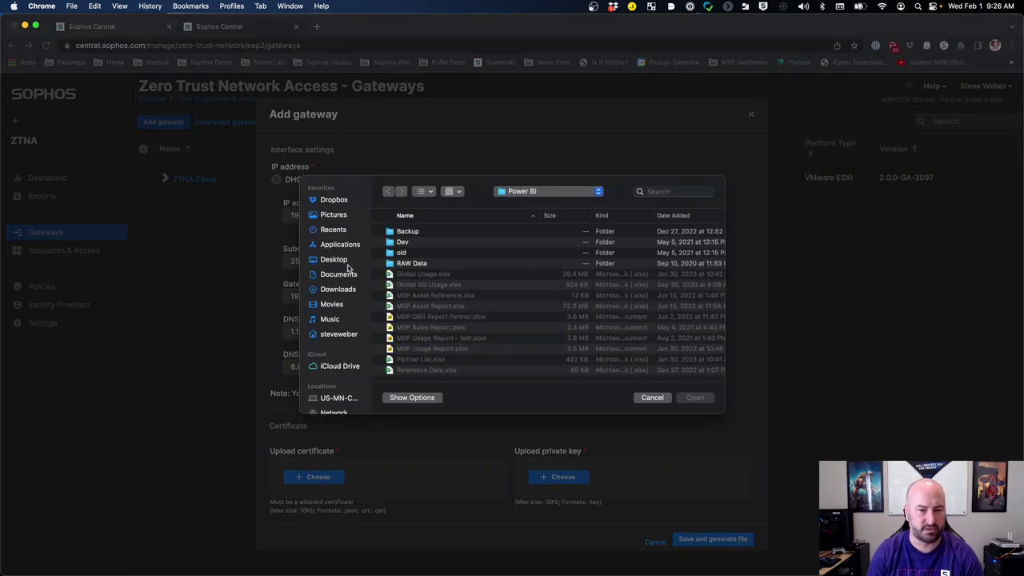
{"action": "left_click", "coordinate": [340, 204]}
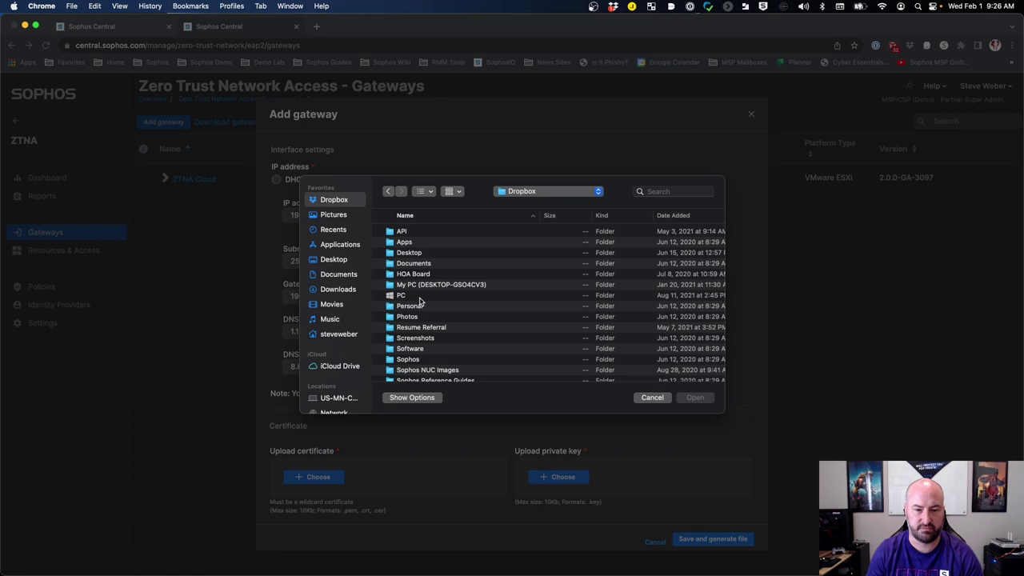
{"action": "double_click", "coordinate": [410, 362]}
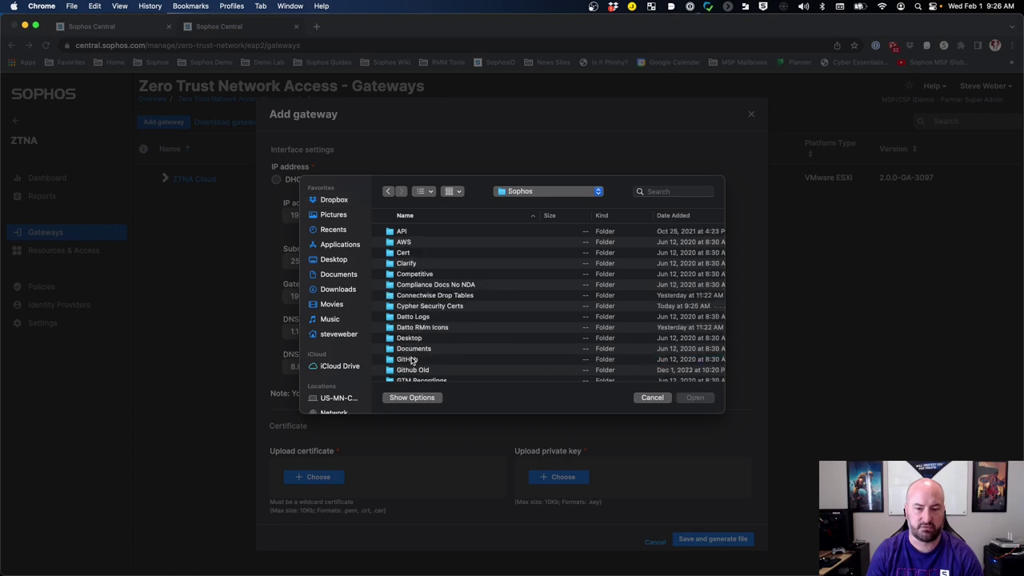
{"action": "double_click", "coordinate": [428, 309]}
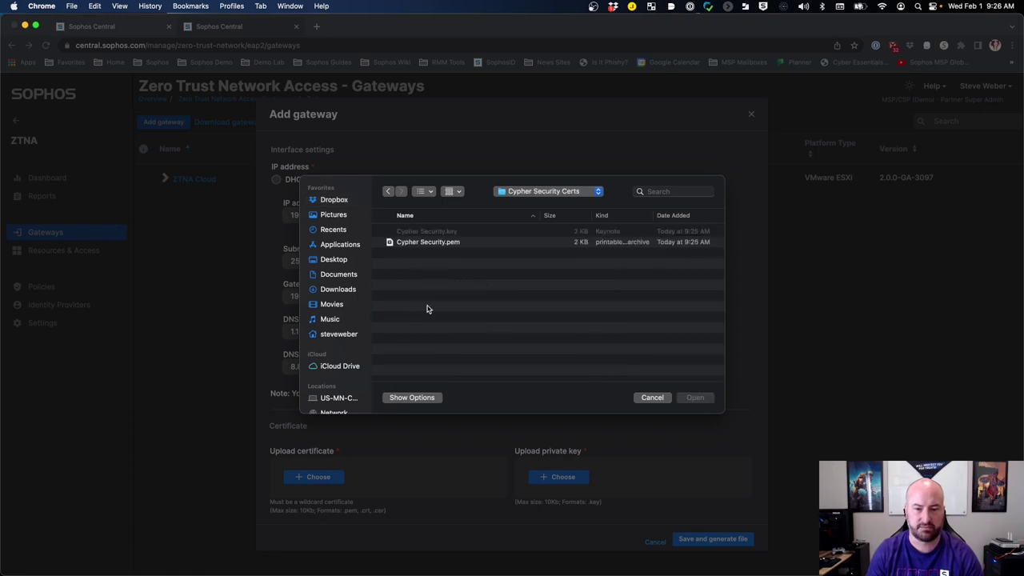
{"action": "left_click", "coordinate": [429, 244]}
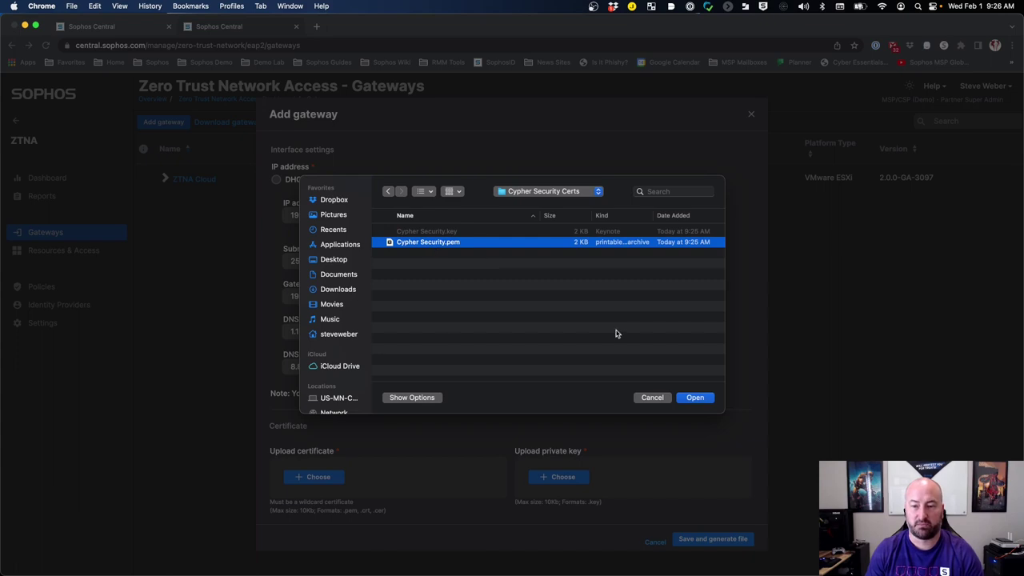
{"action": "left_click", "coordinate": [694, 398]}
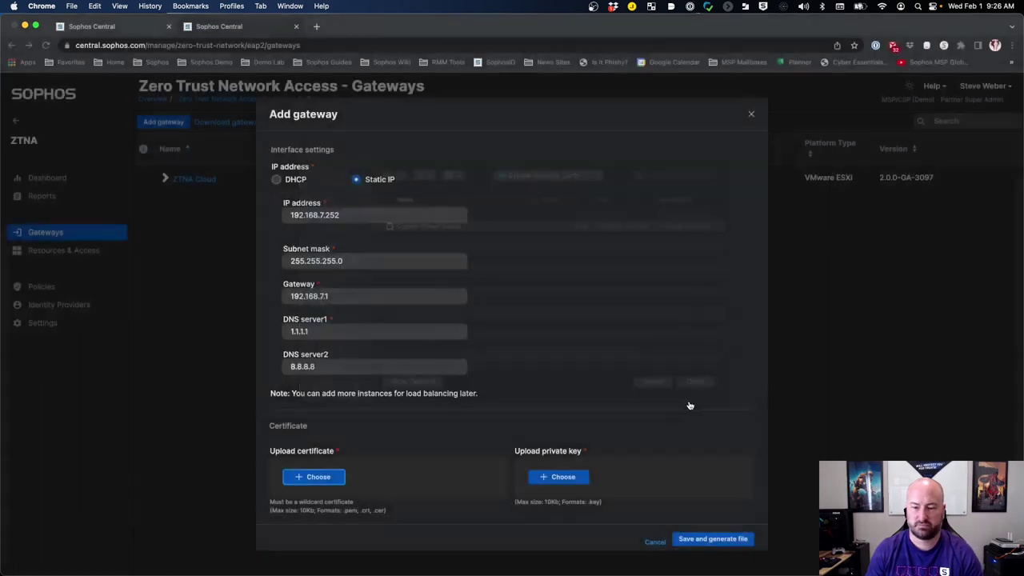
Upload the Cypher Security.key private key and save the gateway, generating its file
{"action": "left_click", "coordinate": [569, 478]}
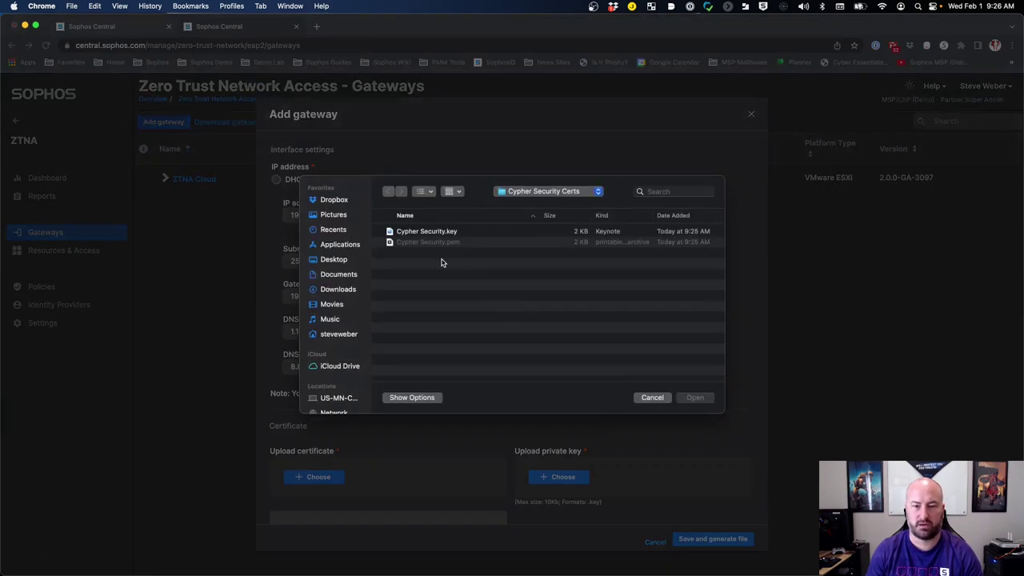
{"action": "left_click", "coordinate": [430, 233]}
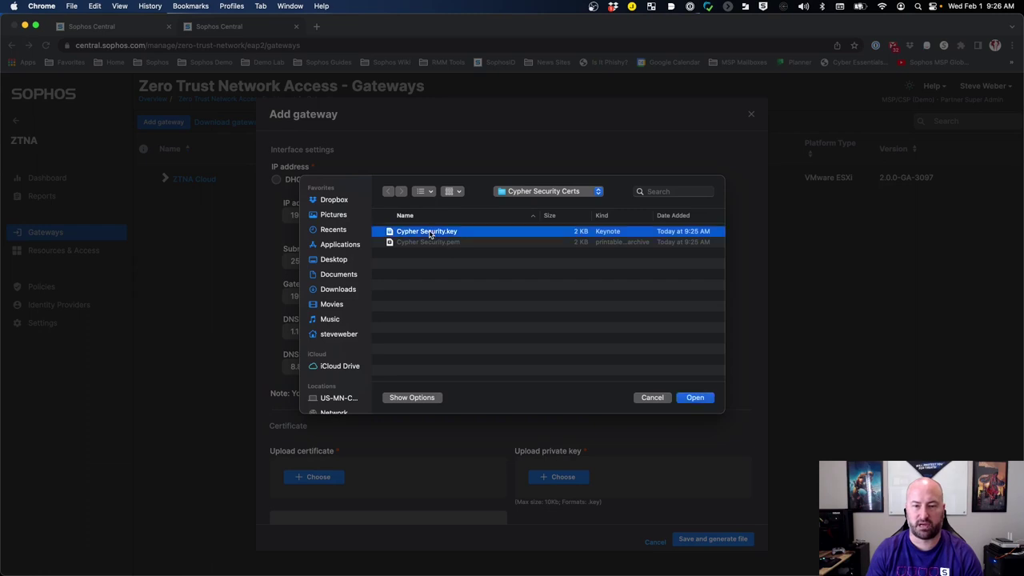
{"action": "left_click", "coordinate": [695, 399]}
{"action": "scroll", "coordinate": [697, 436], "scroll_direction": "down", "scroll_amount": 2}
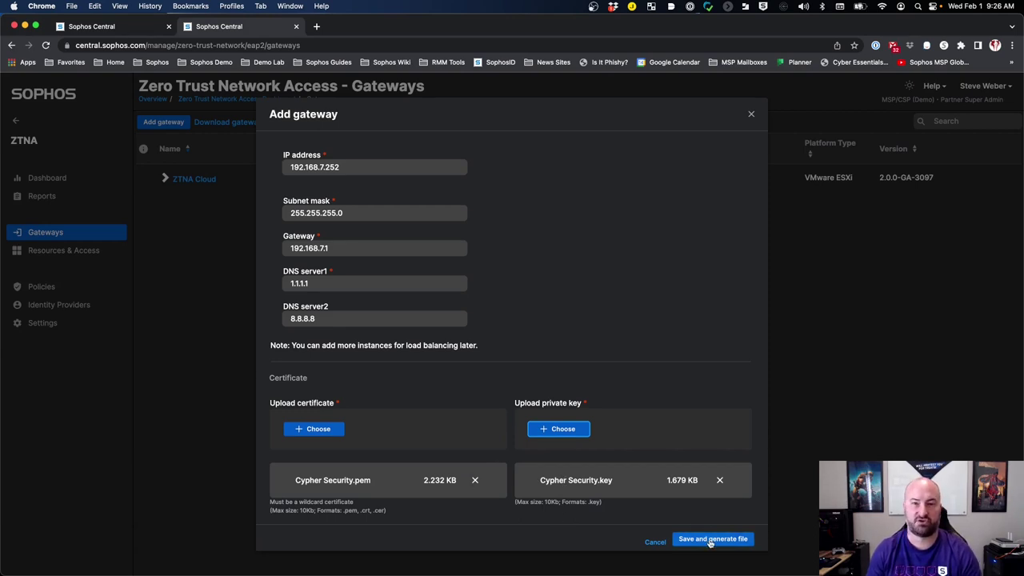
{"action": "left_click", "coordinate": [709, 540]}
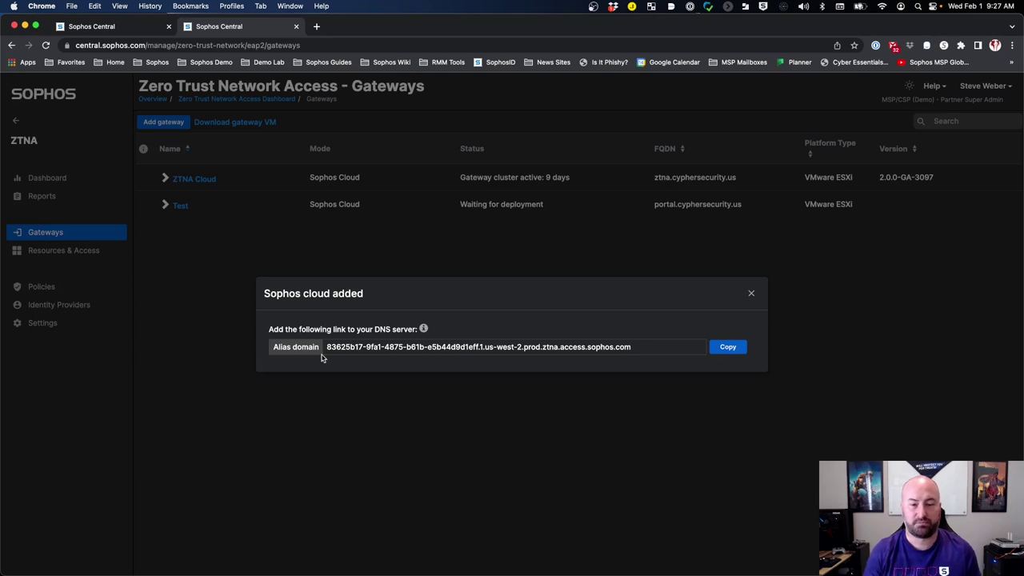
Close the alias domain notice and expand the Test gateway to show its ztna-gateway instance
{"action": "mouse_move", "coordinate": [424, 332]}
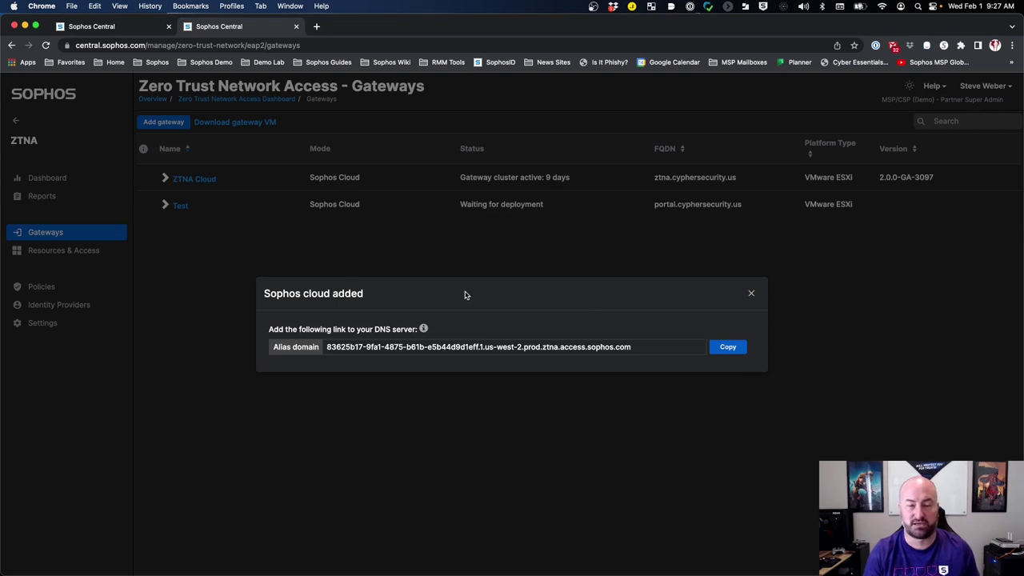
{"action": "left_click", "coordinate": [752, 295]}
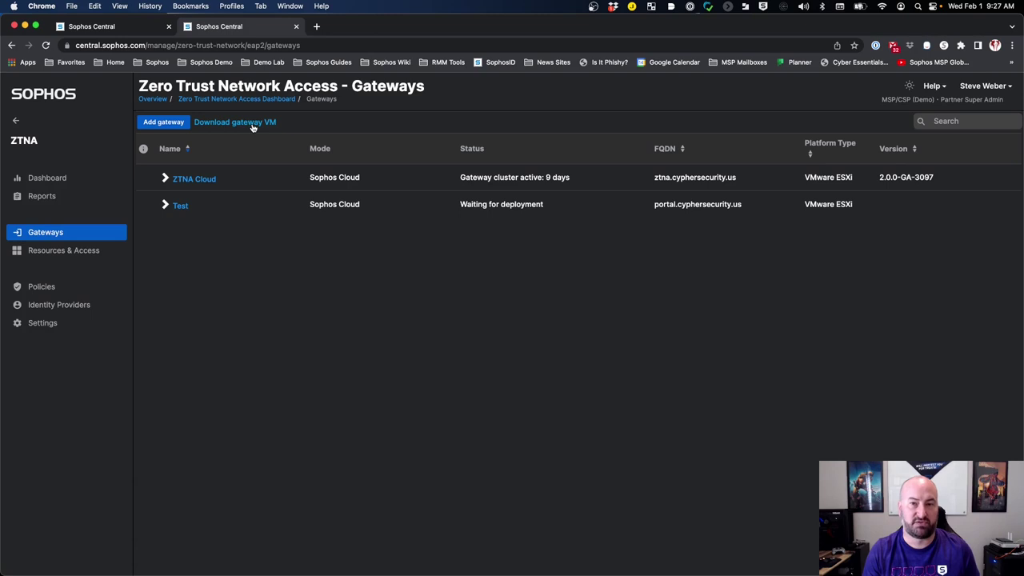
{"action": "left_click", "coordinate": [164, 205]}
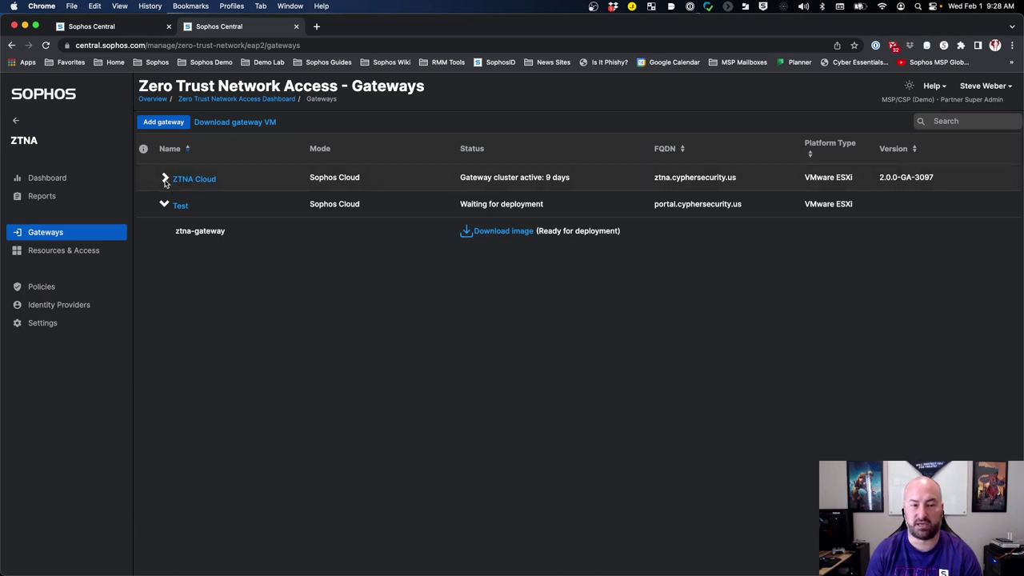
Inspect the ZTNA Cloud gateway's details, Resource (8) and Certificate tabs, then return to the Dashboard
{"action": "left_click", "coordinate": [165, 179]}
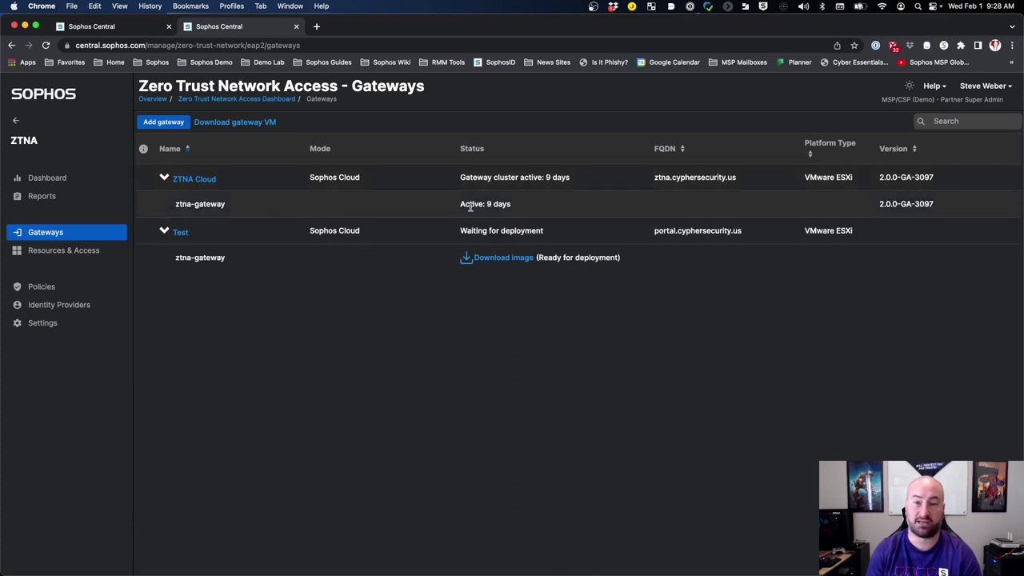
{"action": "left_click", "coordinate": [198, 181]}
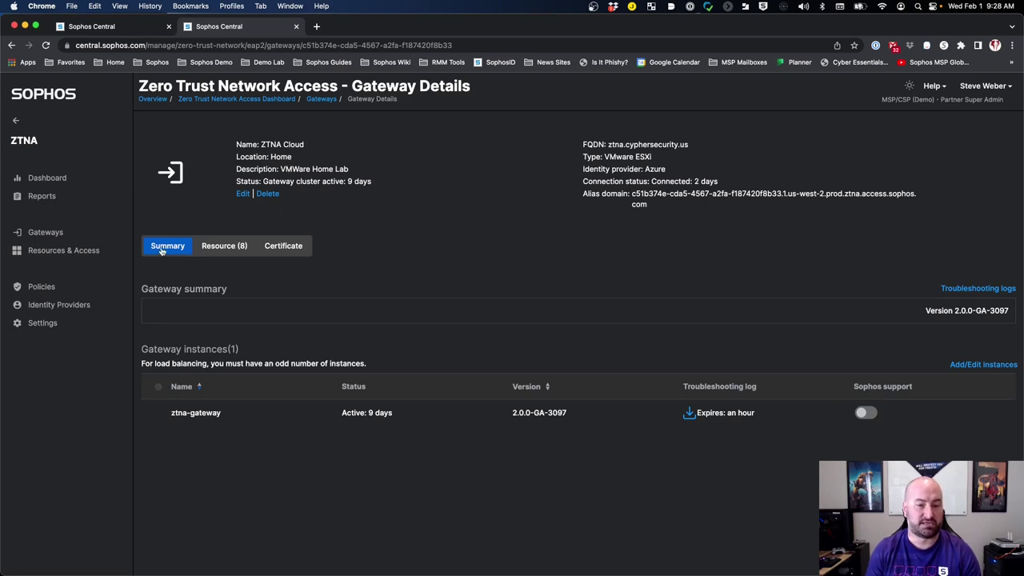
{"action": "left_click", "coordinate": [224, 249]}
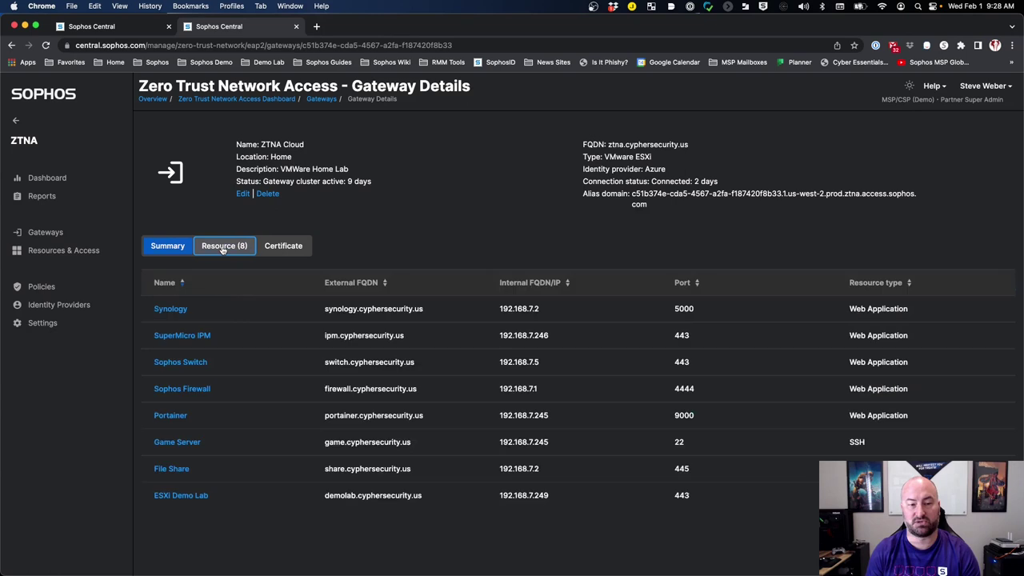
{"action": "left_click", "coordinate": [286, 248]}
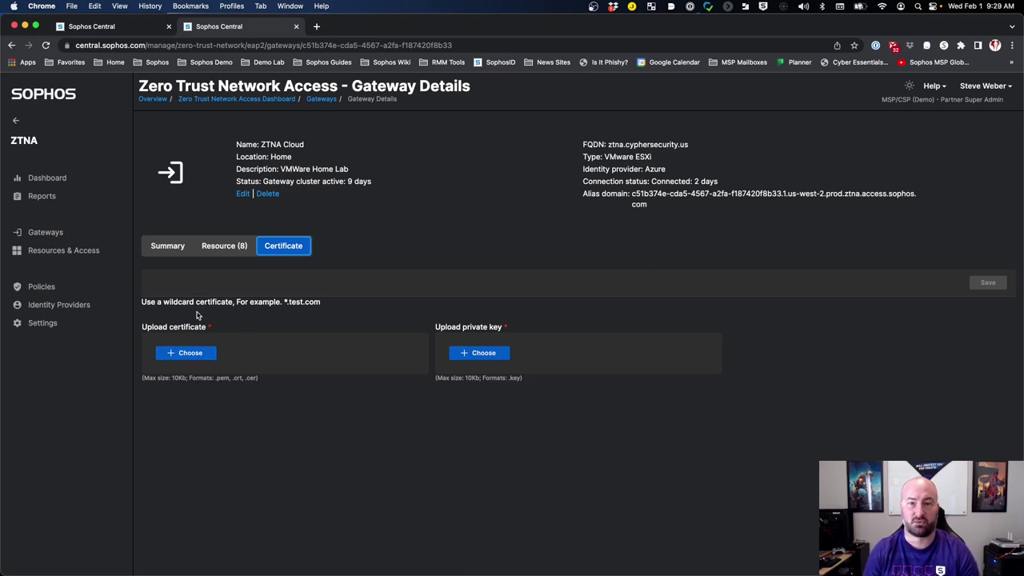
{"action": "left_click", "coordinate": [54, 180]}
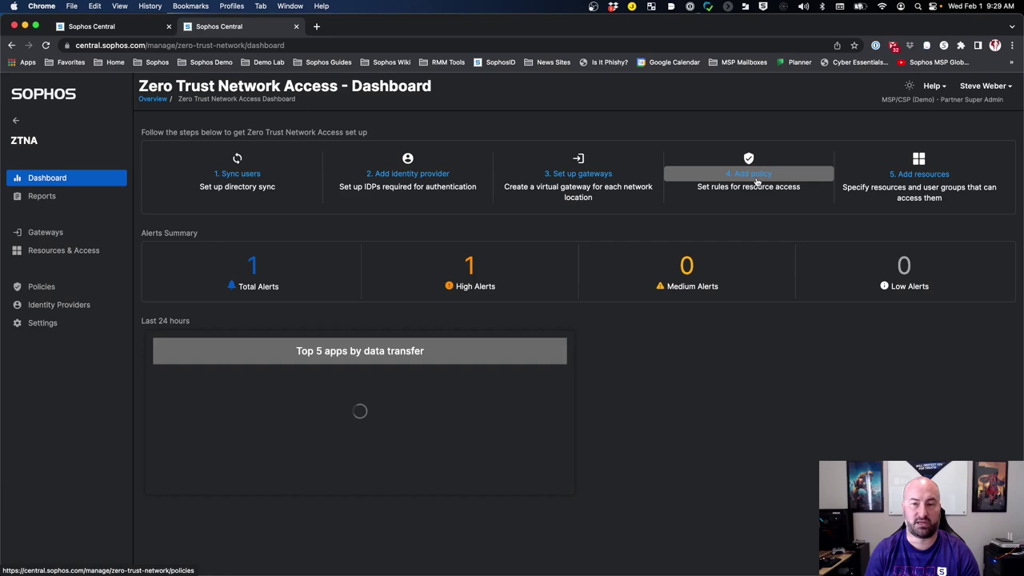
From the policy setup step, cancel the Add policy dialog and open the Agentless policy instead
{"action": "left_click", "coordinate": [757, 182]}
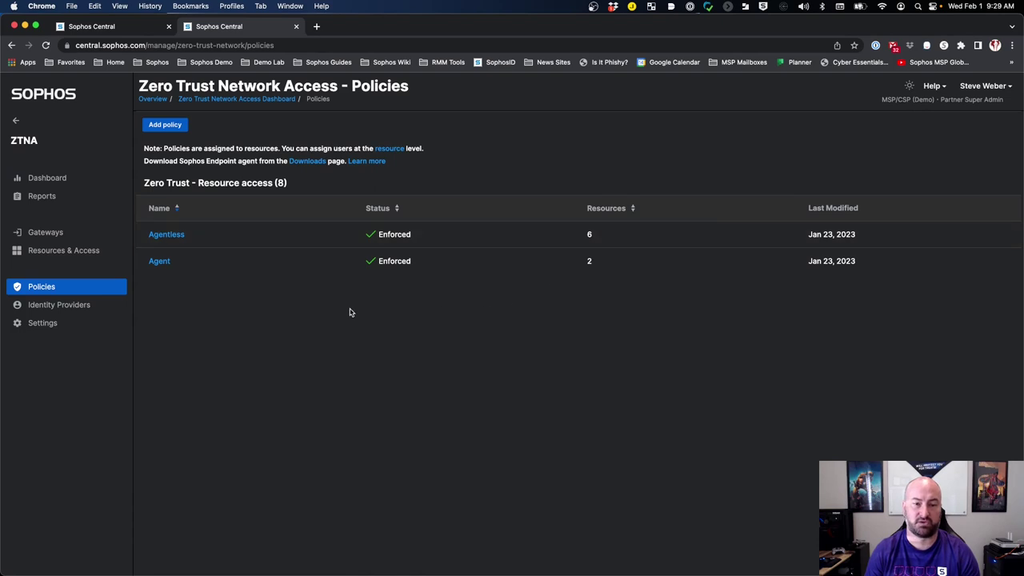
{"action": "left_click", "coordinate": [166, 126]}
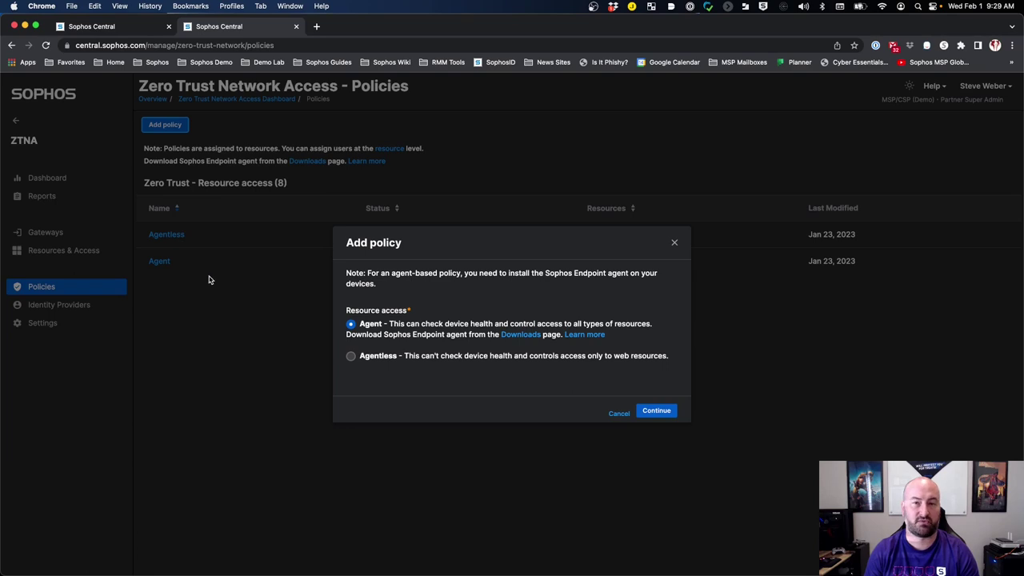
{"action": "left_click", "coordinate": [618, 414]}
{"action": "left_click", "coordinate": [166, 234]}
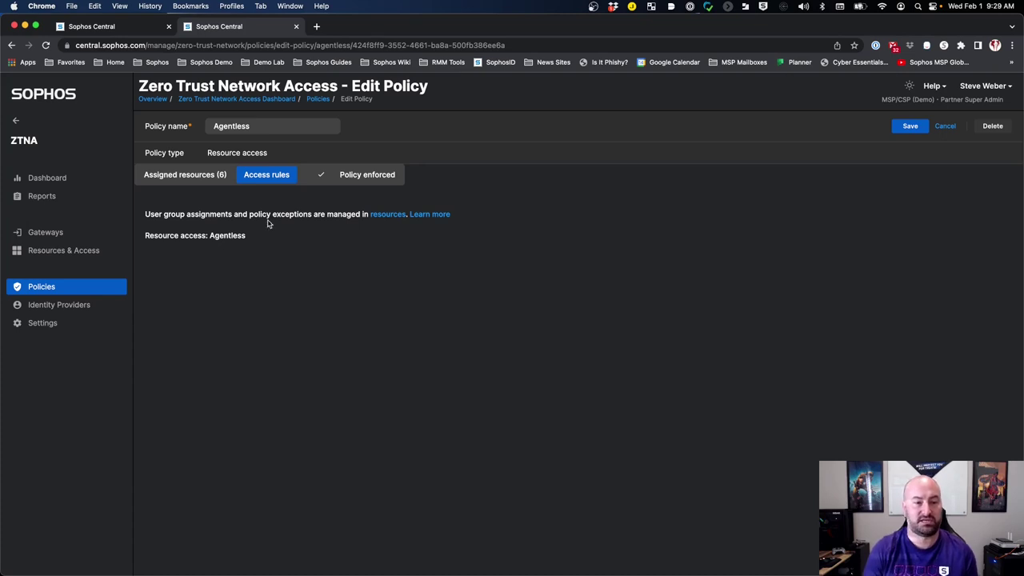
View the Agentless policy's Assigned resources (6) tab, then go back to Policies
{"action": "left_click", "coordinate": [188, 181]}
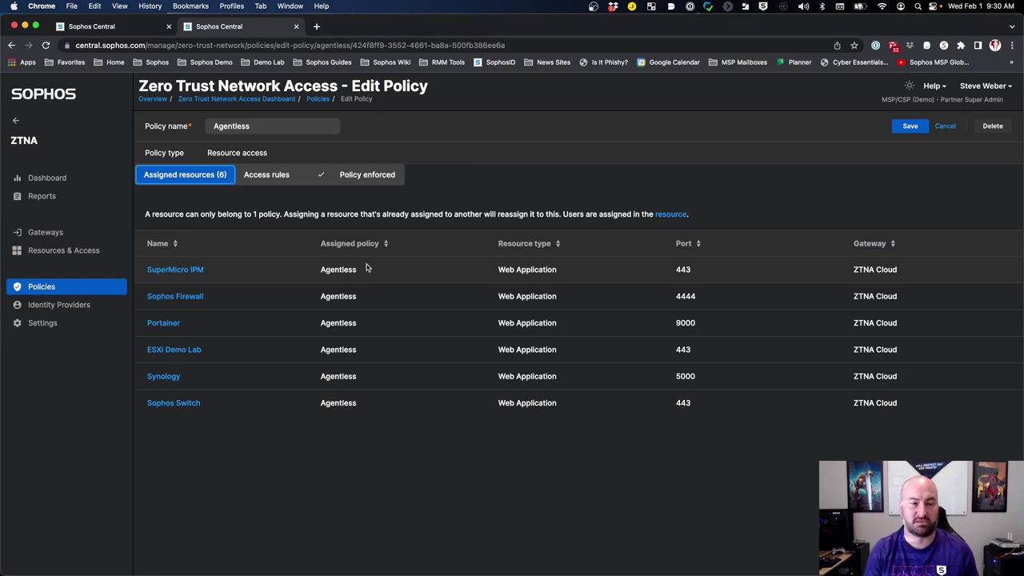
{"action": "left_click", "coordinate": [69, 288]}
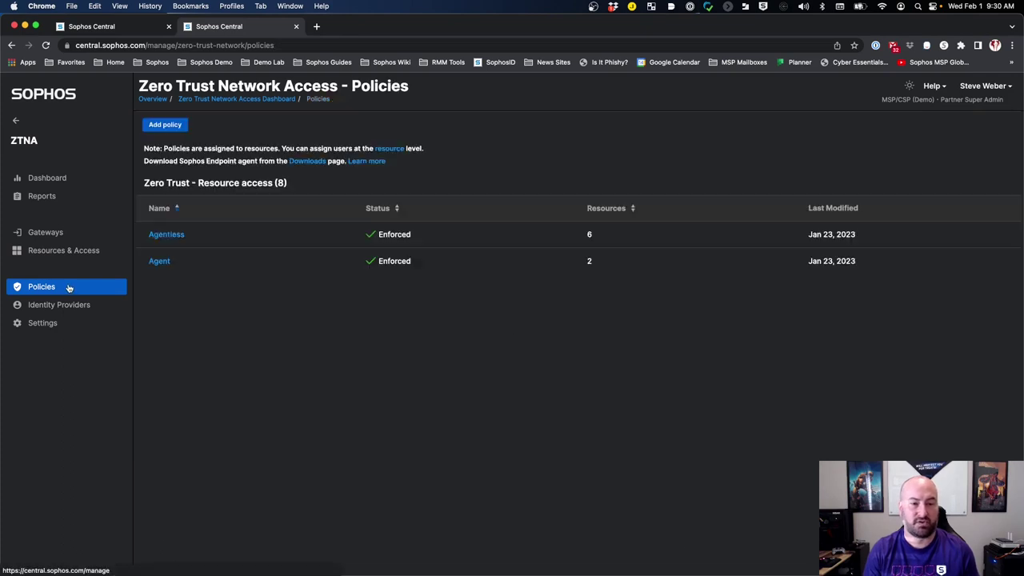
Check the Agent policy's green security health access rule, then return to the ZTNA Dashboard
{"action": "left_click", "coordinate": [159, 261]}
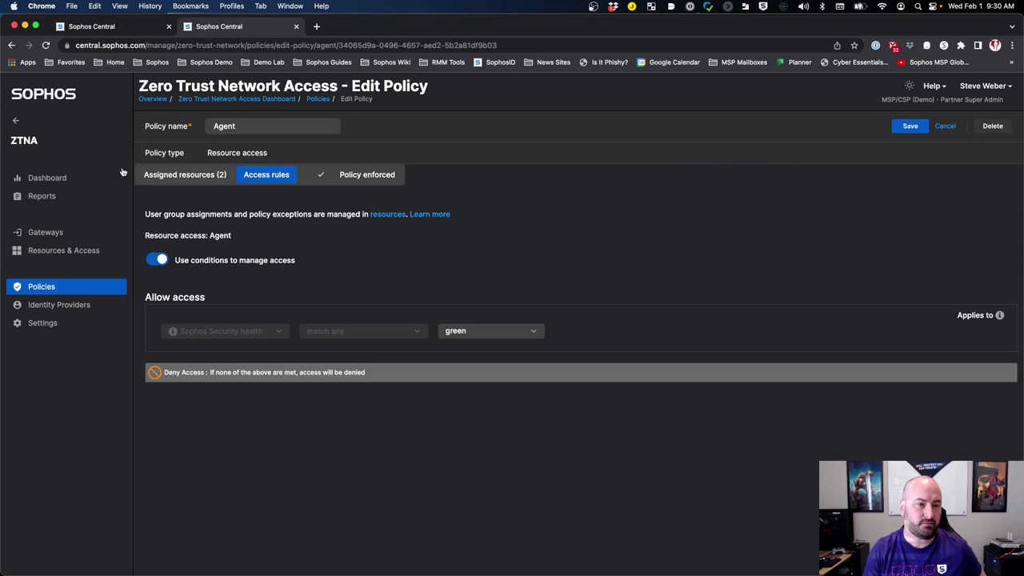
{"action": "left_click", "coordinate": [50, 177]}
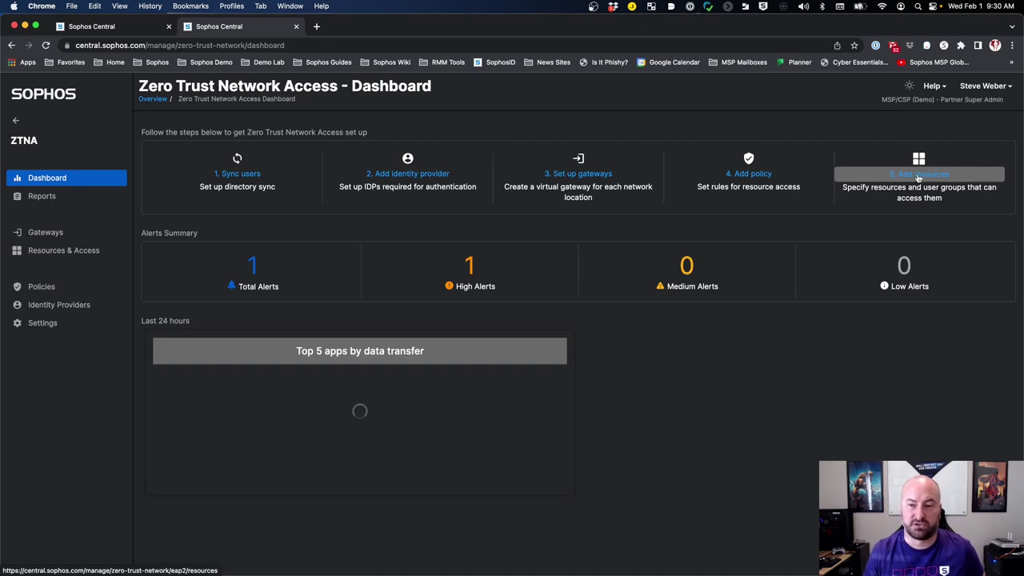
Go to the '5. Add resources' list of eight resources and start the Add resource dialog
{"action": "left_click", "coordinate": [919, 177]}
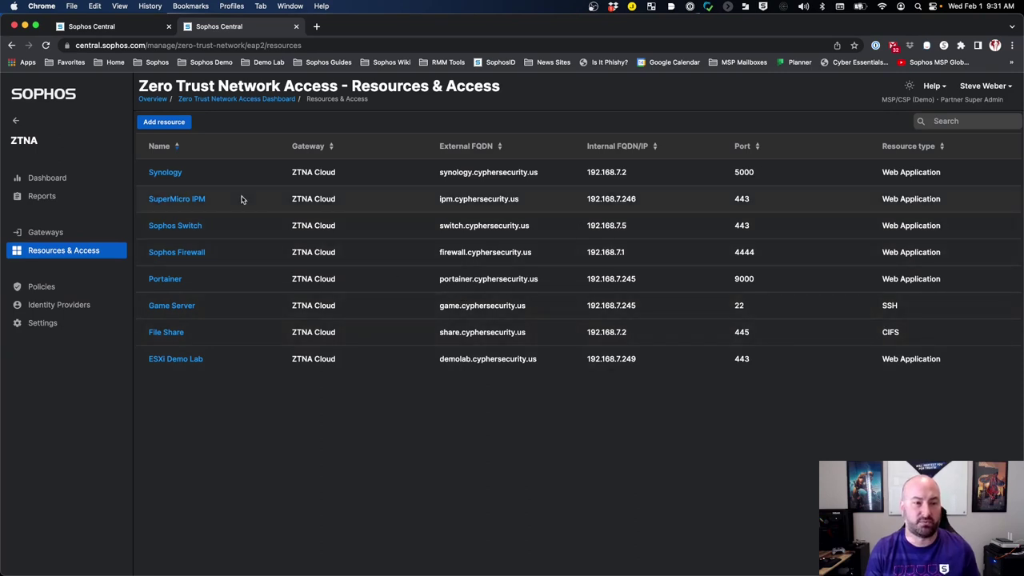
{"action": "left_click", "coordinate": [168, 125]}
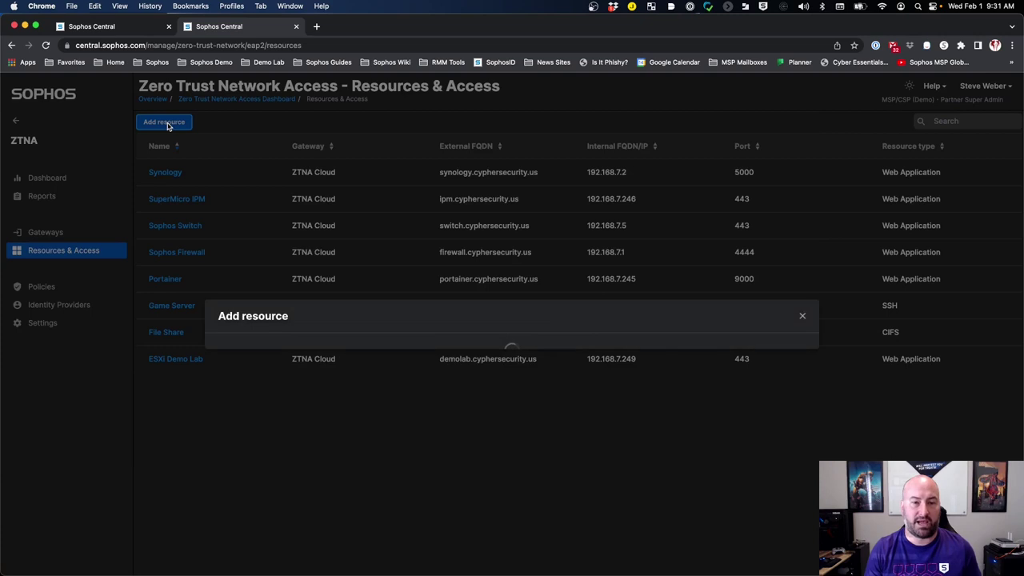
Name the resource 'Test', assign it to the ZTNA Cloud gateway, and choose Agentless access
{"action": "left_click", "coordinate": [309, 169]}
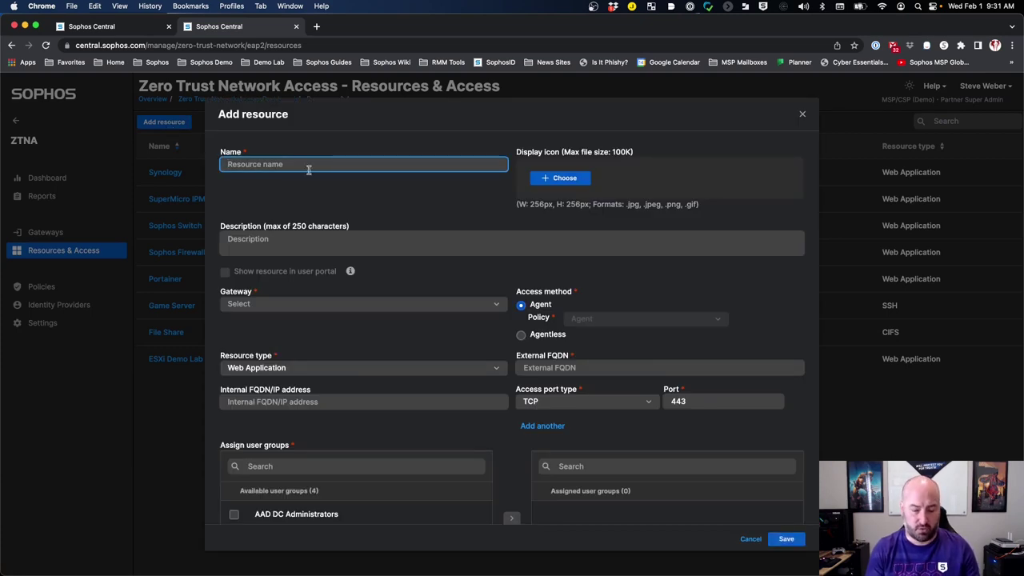
{"action": "type", "text": "Test"}
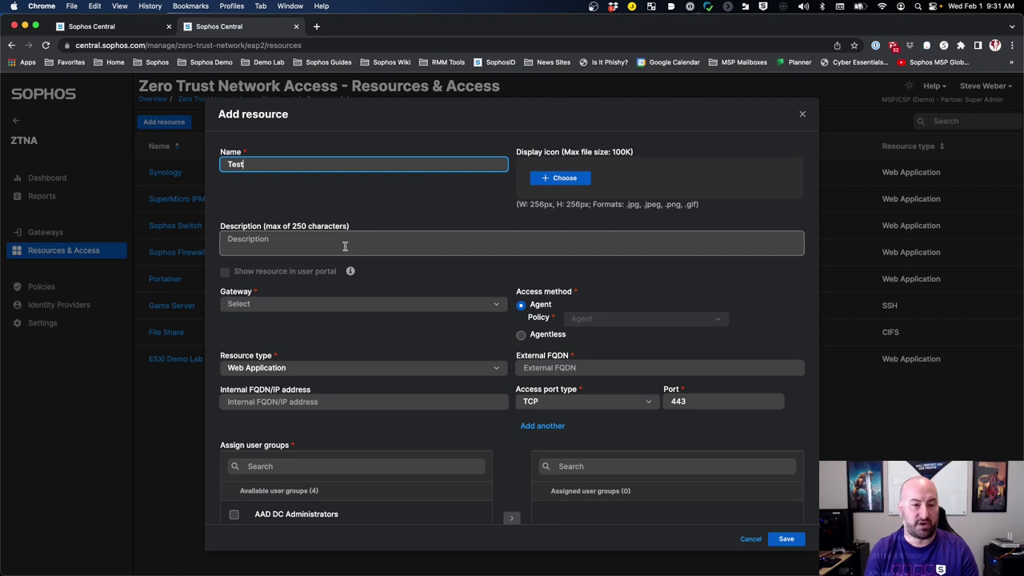
{"action": "left_click", "coordinate": [429, 306]}
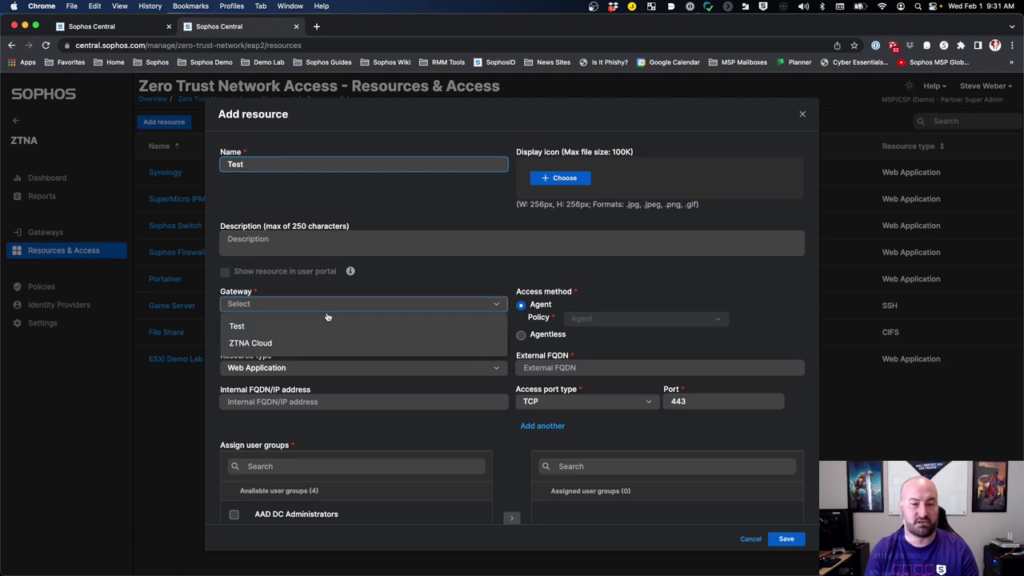
{"action": "left_click", "coordinate": [256, 342]}
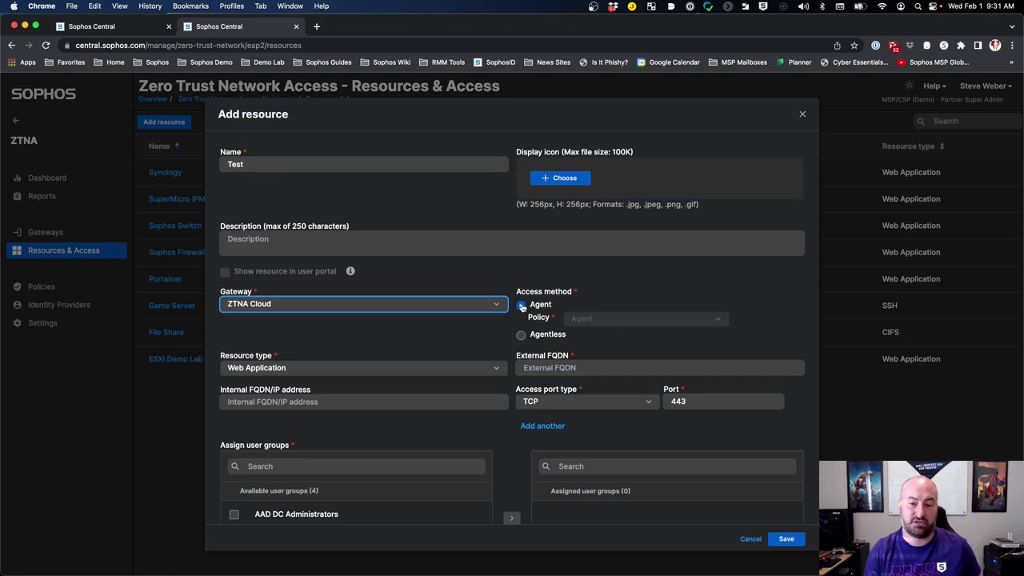
{"action": "left_click", "coordinate": [521, 337]}
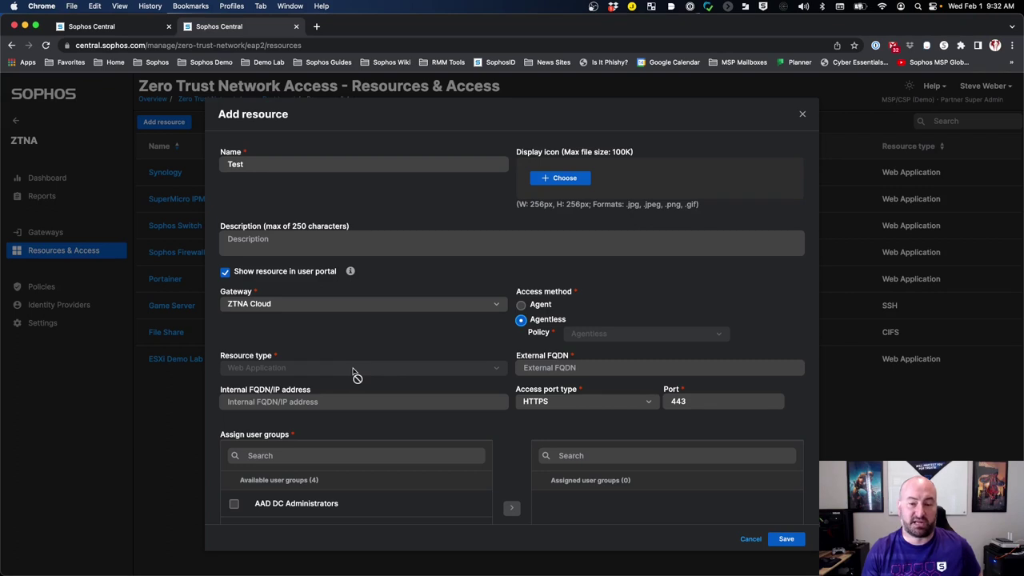
Review the agentless FQDN fields and HTTPS port, then switch the Test resource to Agent access
{"action": "left_click", "coordinate": [560, 369]}
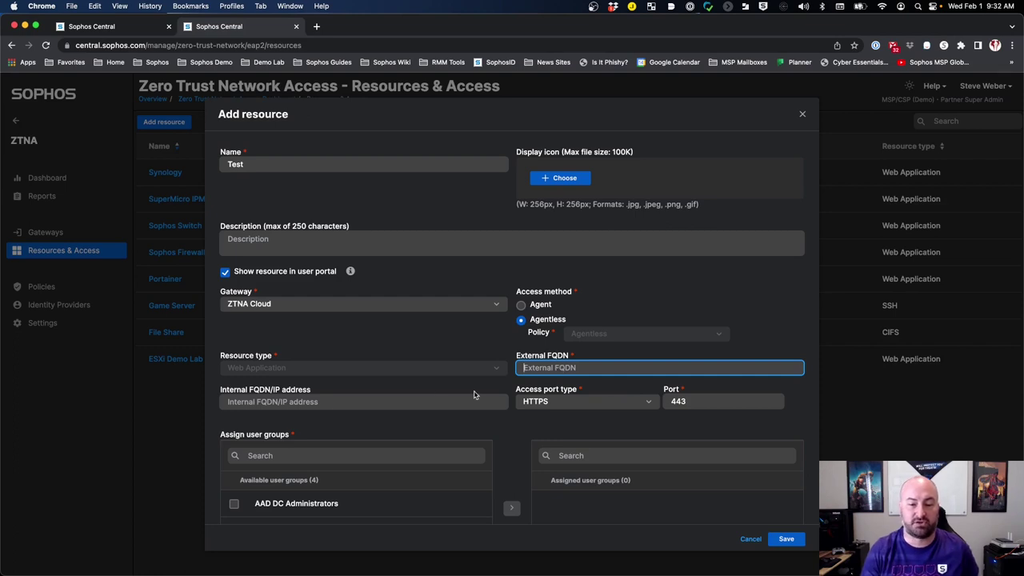
{"action": "left_click", "coordinate": [408, 402]}
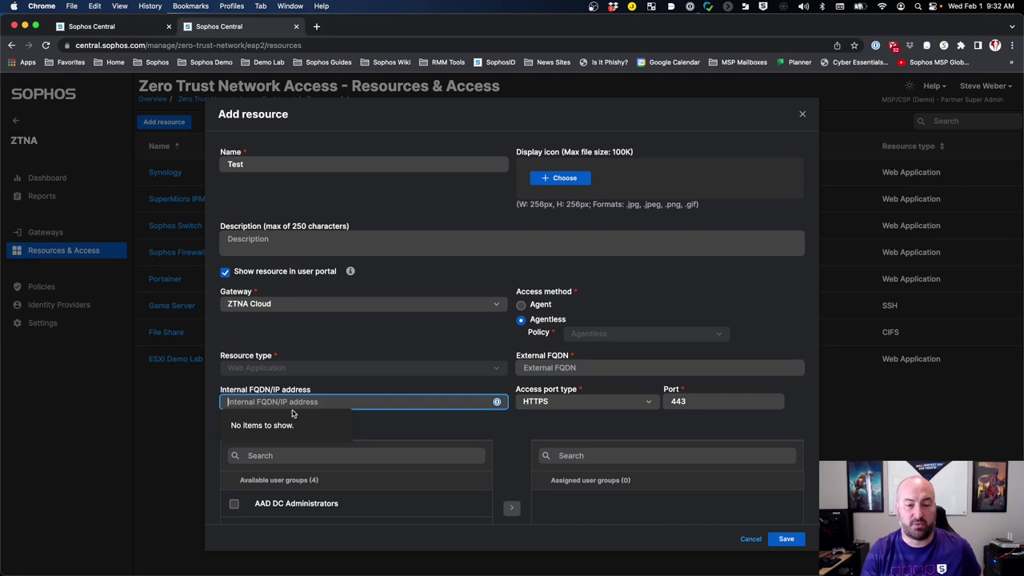
{"action": "left_click", "coordinate": [625, 406]}
{"action": "left_click", "coordinate": [653, 402]}
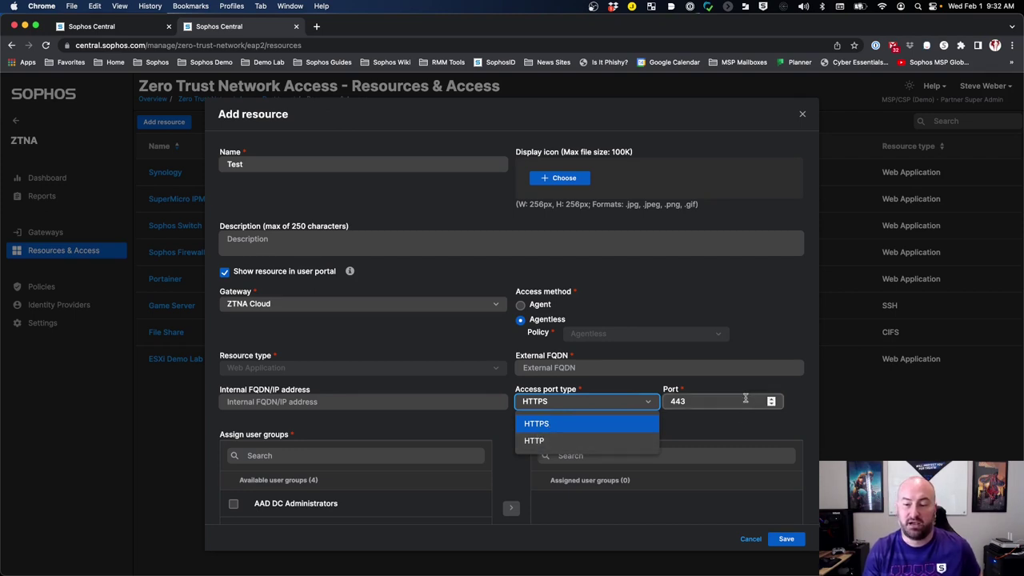
{"action": "left_click", "coordinate": [712, 402]}
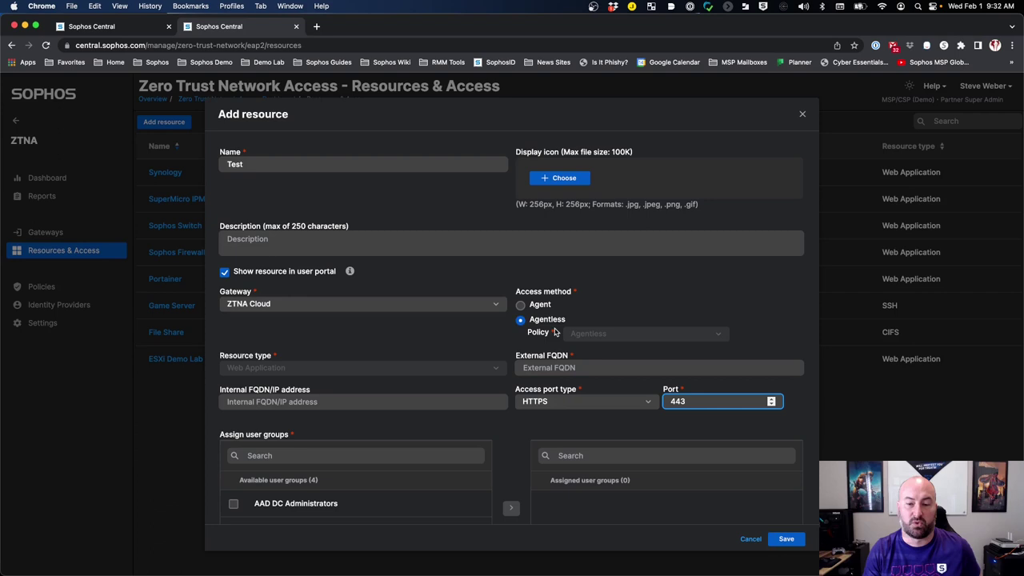
{"action": "left_click", "coordinate": [522, 306]}
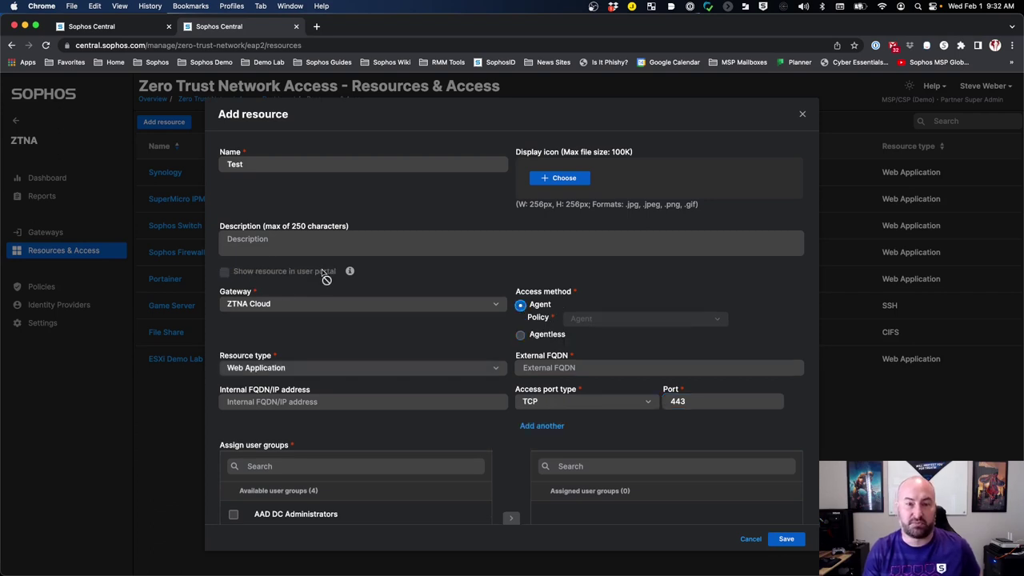
Set the Test resource type to OTHER with TCP port 443, leaving both FQDN fields empty
{"action": "left_click", "coordinate": [497, 369]}
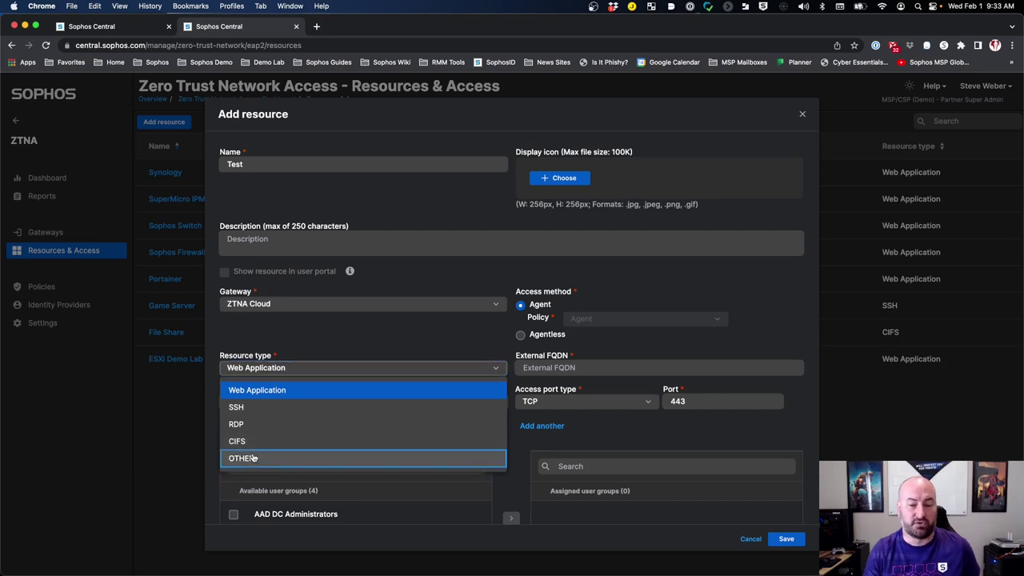
{"action": "left_click", "coordinate": [243, 458]}
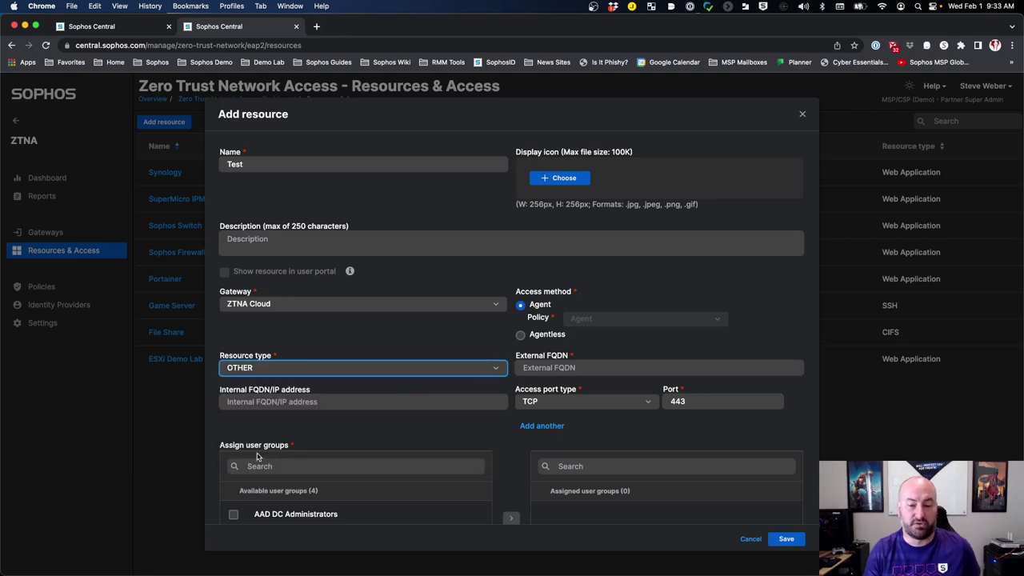
{"action": "left_click", "coordinate": [638, 403]}
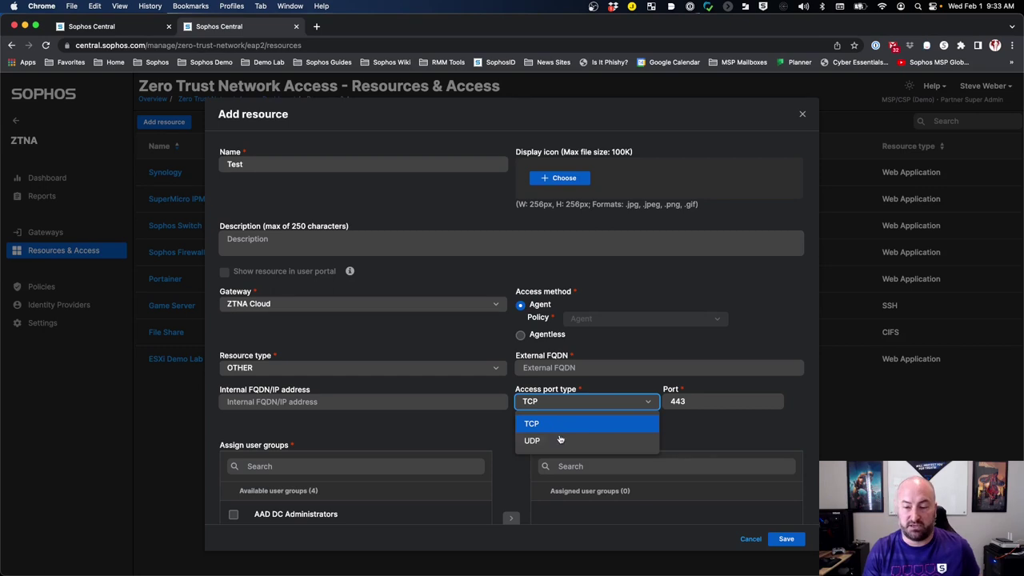
{"action": "left_click", "coordinate": [727, 401]}
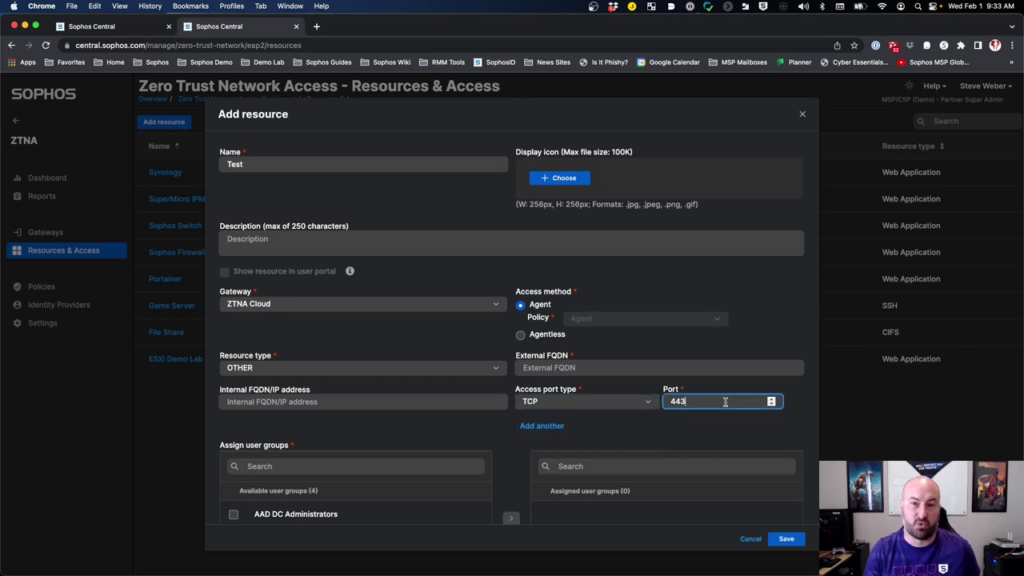
{"action": "left_click", "coordinate": [540, 368]}
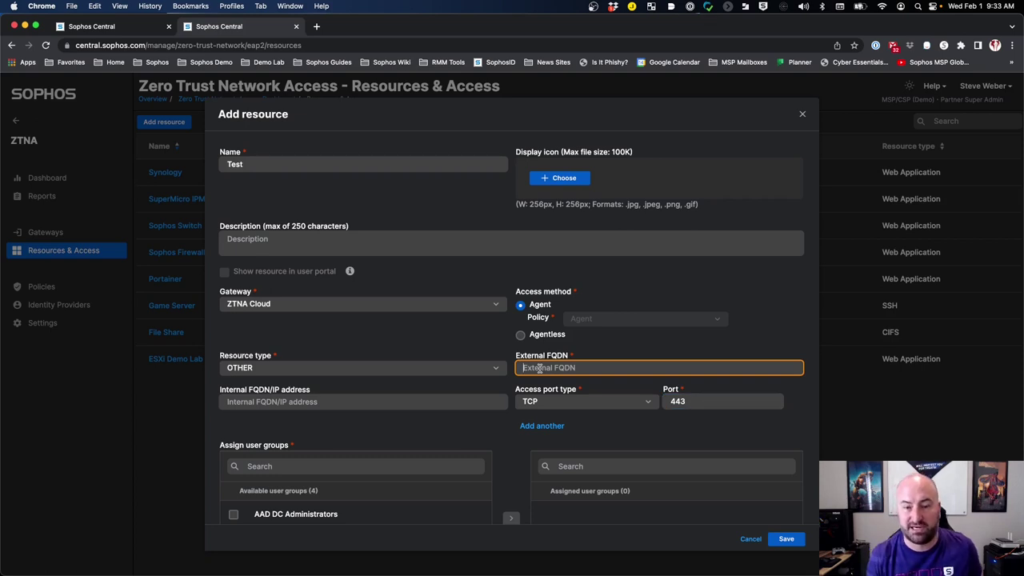
{"action": "left_click", "coordinate": [402, 404]}
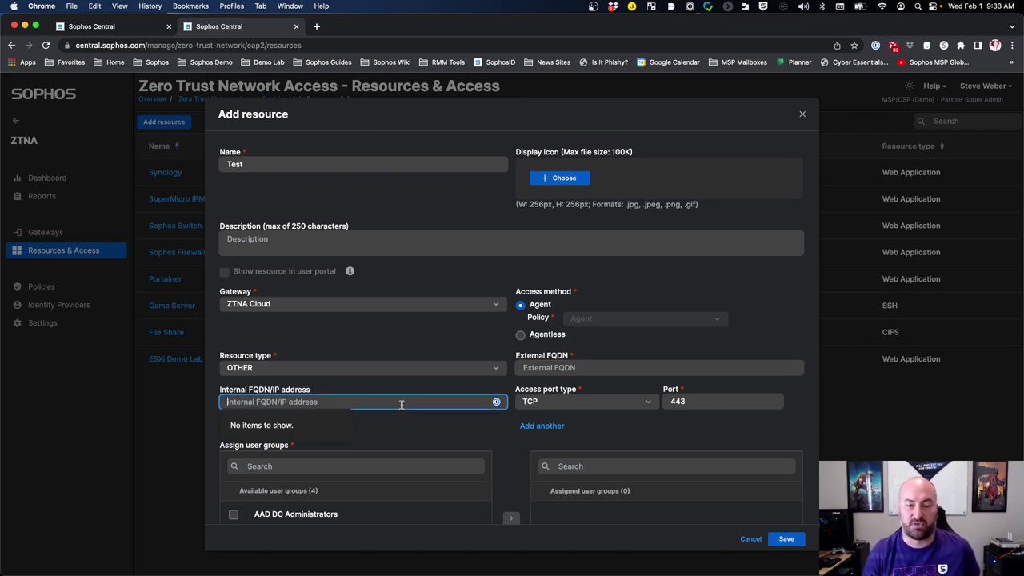
{"action": "left_click", "coordinate": [484, 436]}
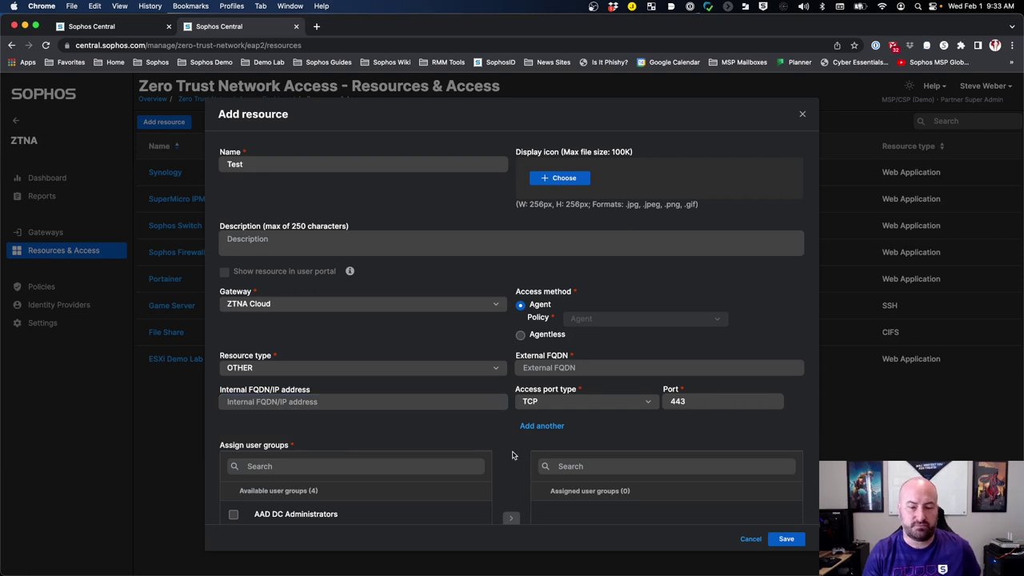
Assign the ZTNA Users group to the Test resource, then cancel the unfinished form
{"action": "scroll", "coordinate": [513, 455], "scroll_direction": "down", "scroll_amount": 3}
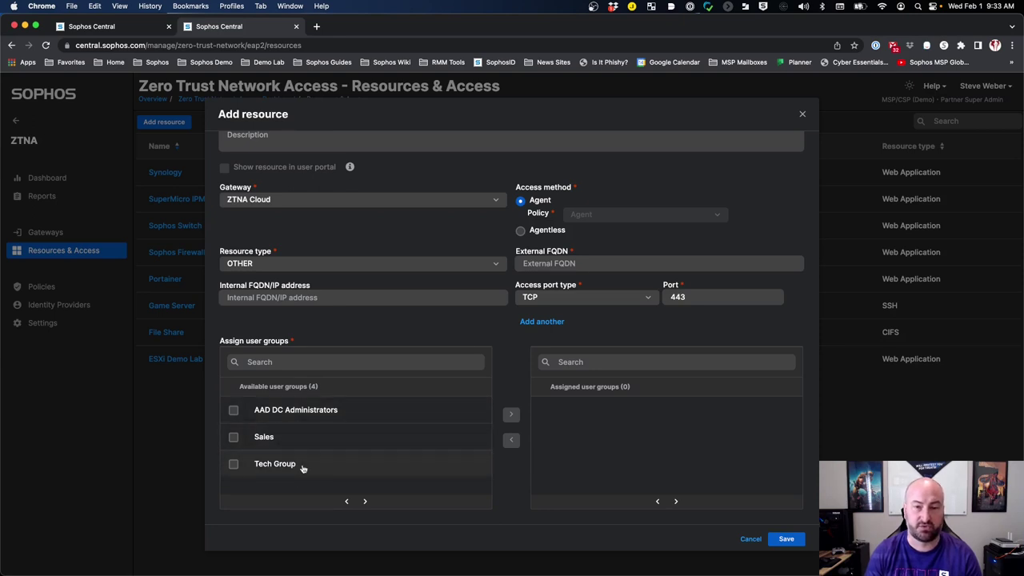
{"action": "scroll", "coordinate": [302, 468], "scroll_direction": "down", "scroll_amount": 1}
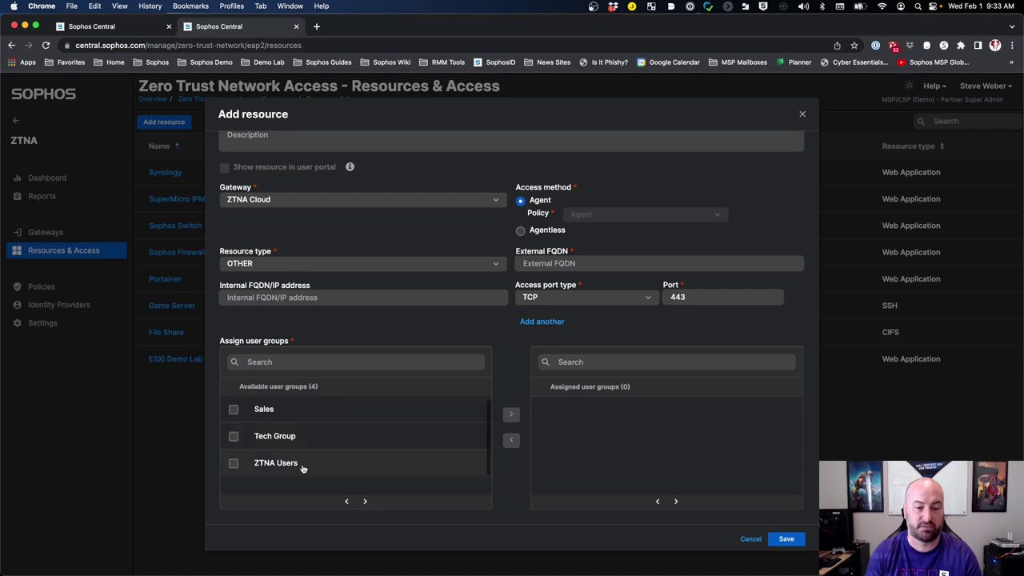
{"action": "left_click", "coordinate": [234, 464]}
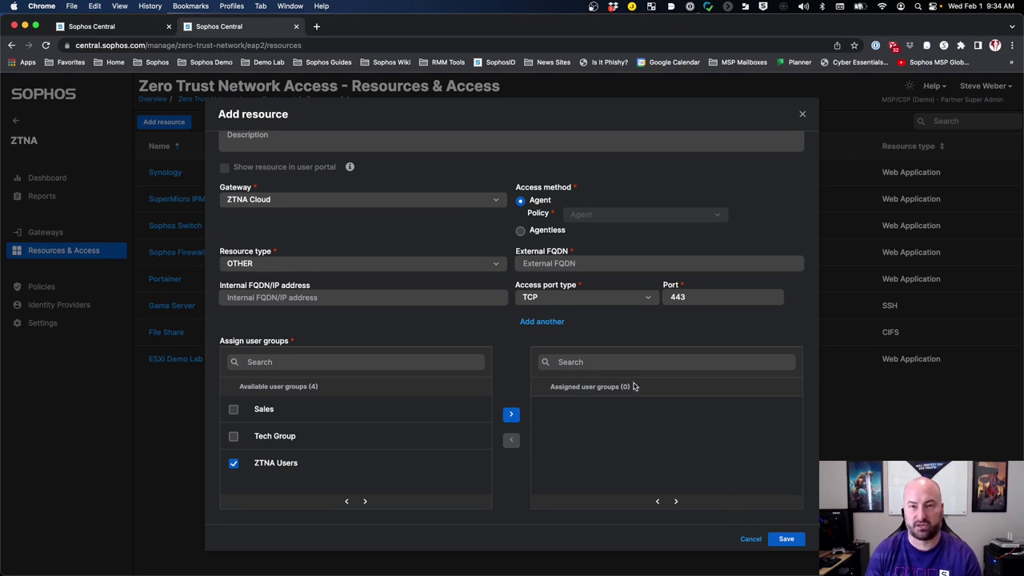
{"action": "left_click", "coordinate": [534, 266]}
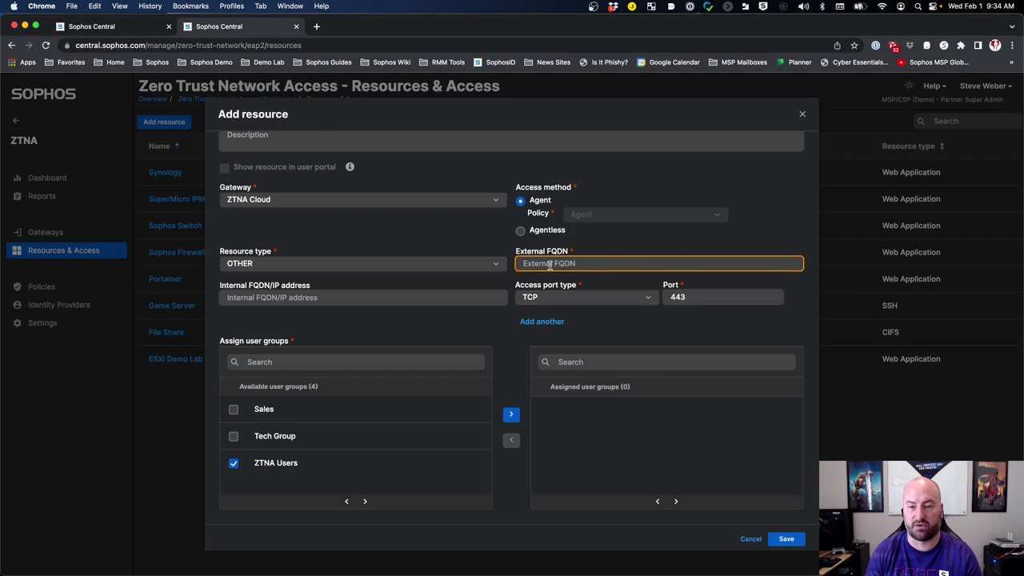
{"action": "left_click", "coordinate": [581, 332]}
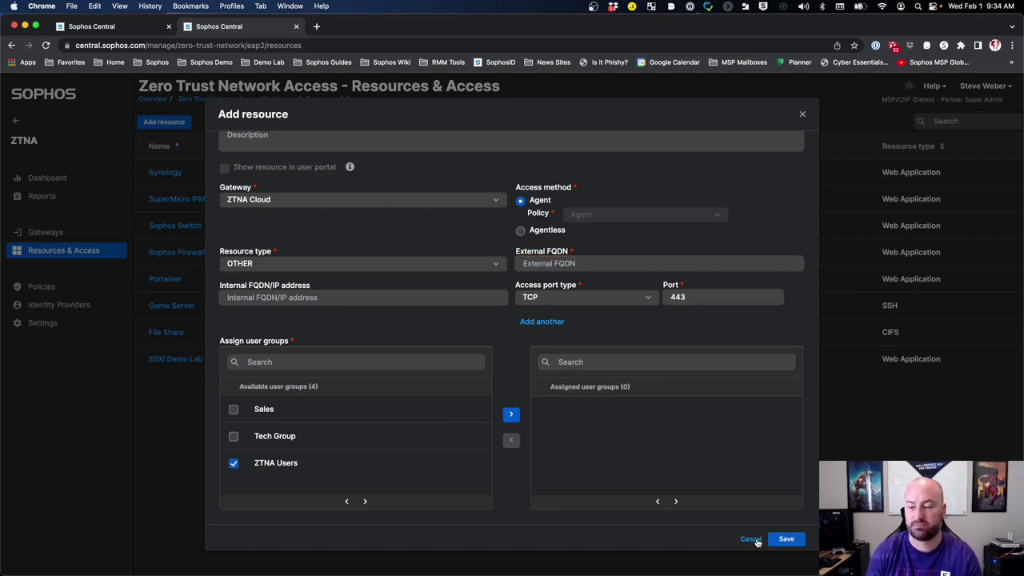
{"action": "left_click", "coordinate": [756, 540]}
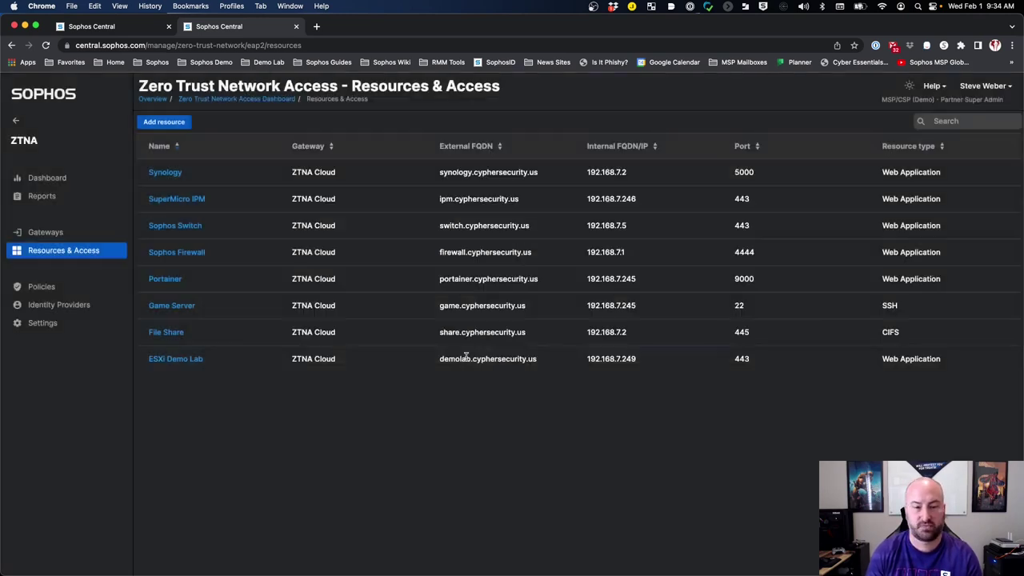
Open the Sophos Firewall entry from the Resources & Access list
{"action": "left_click", "coordinate": [189, 255]}
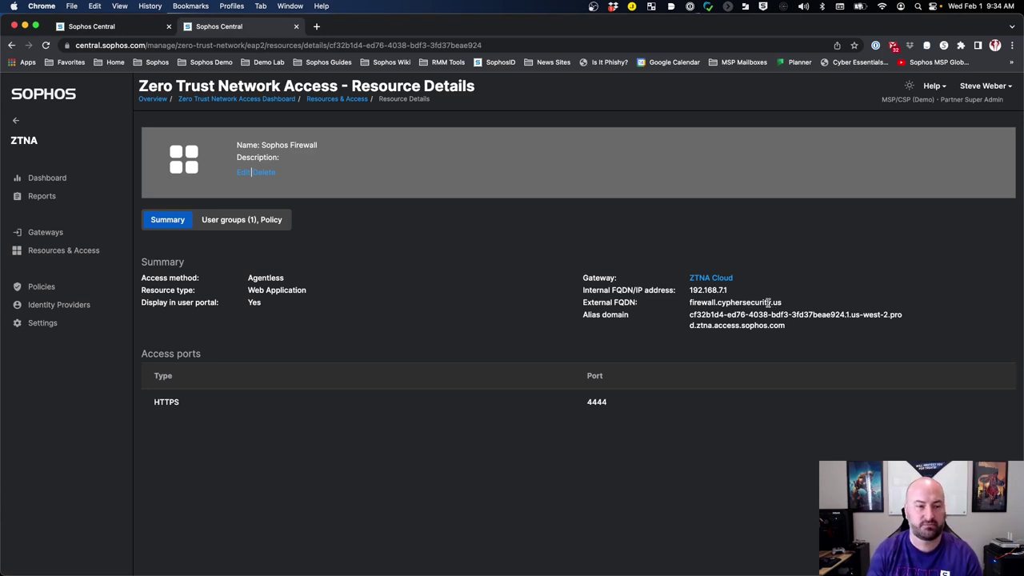
Switch to the ZTNA Dashboard from the sidebar
{"action": "left_click", "coordinate": [64, 179]}
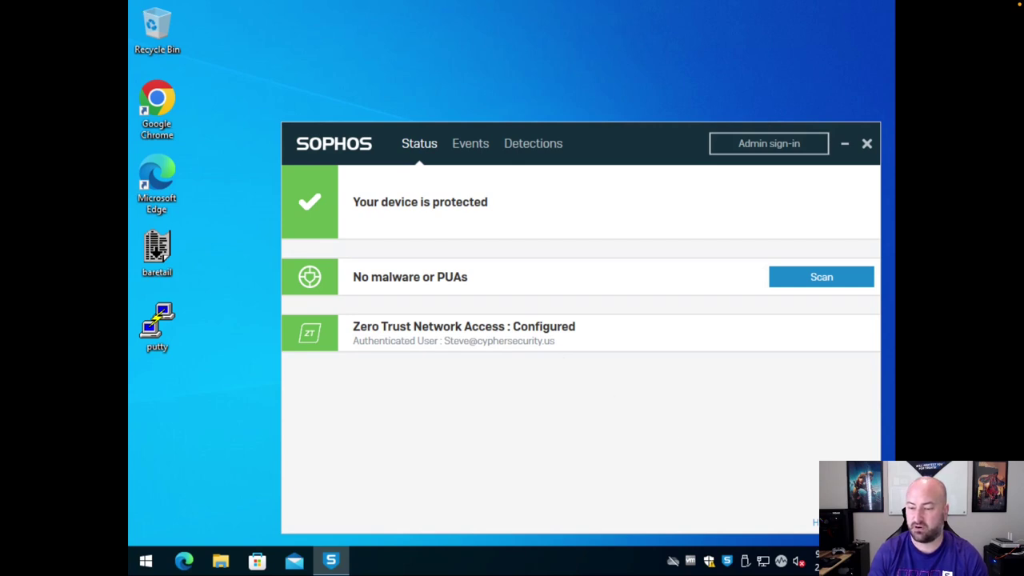
{"action": "left_click", "coordinate": [816, 521]}
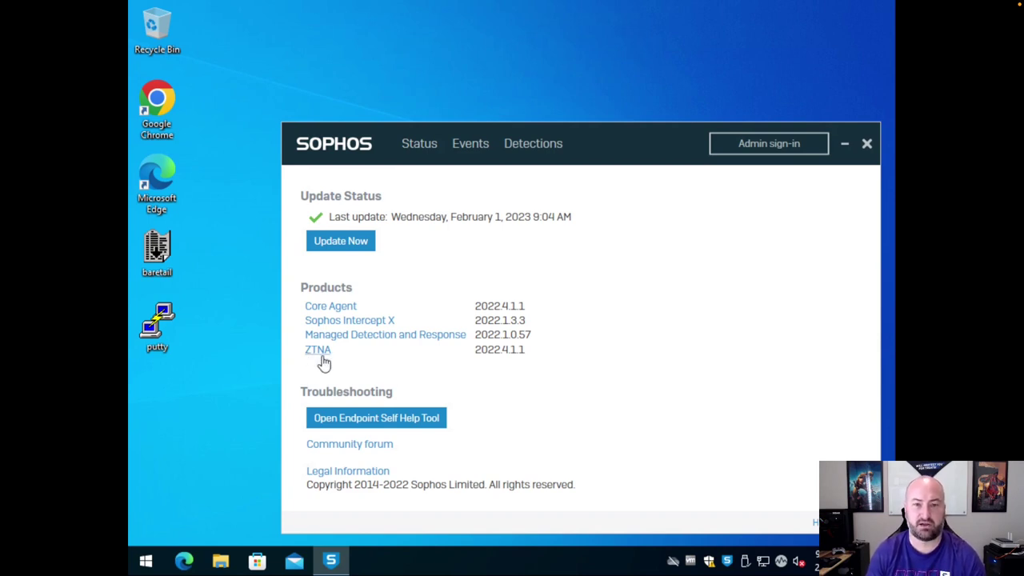
{"action": "left_click", "coordinate": [429, 150]}
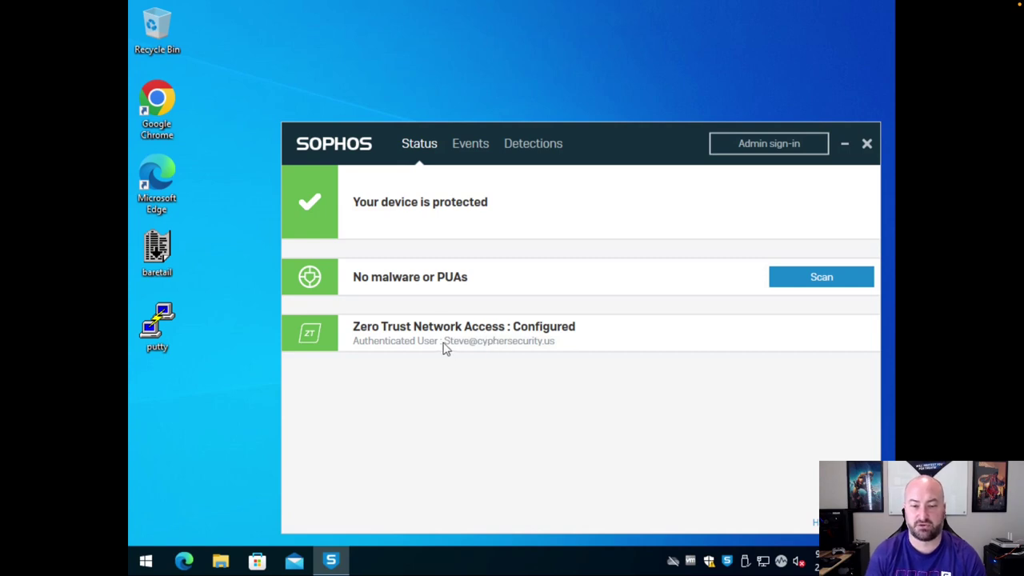
{"action": "left_click", "coordinate": [221, 561]}
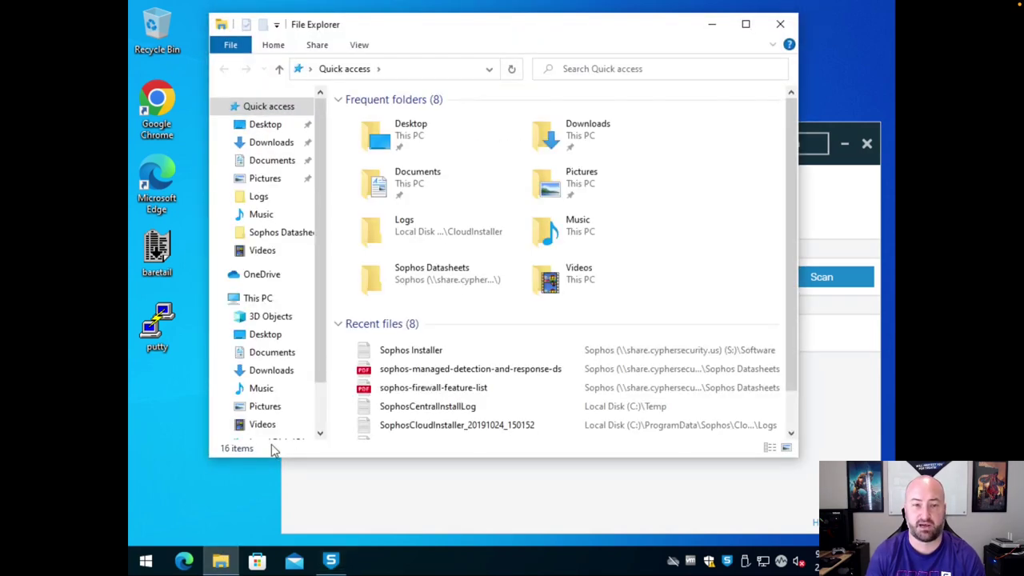
{"action": "left_click", "coordinate": [268, 303]}
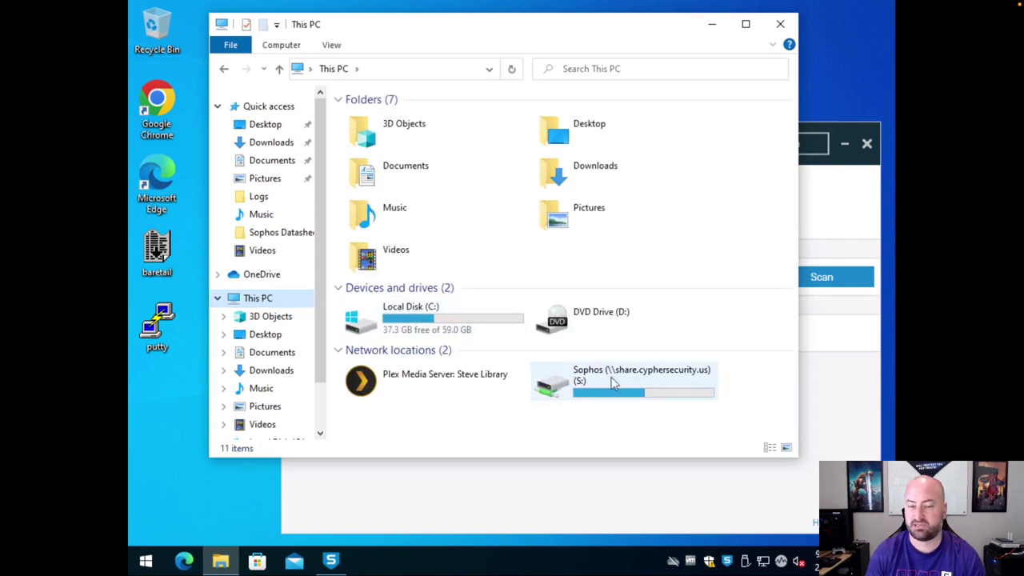
{"action": "mouse_move", "coordinate": [632, 380]}
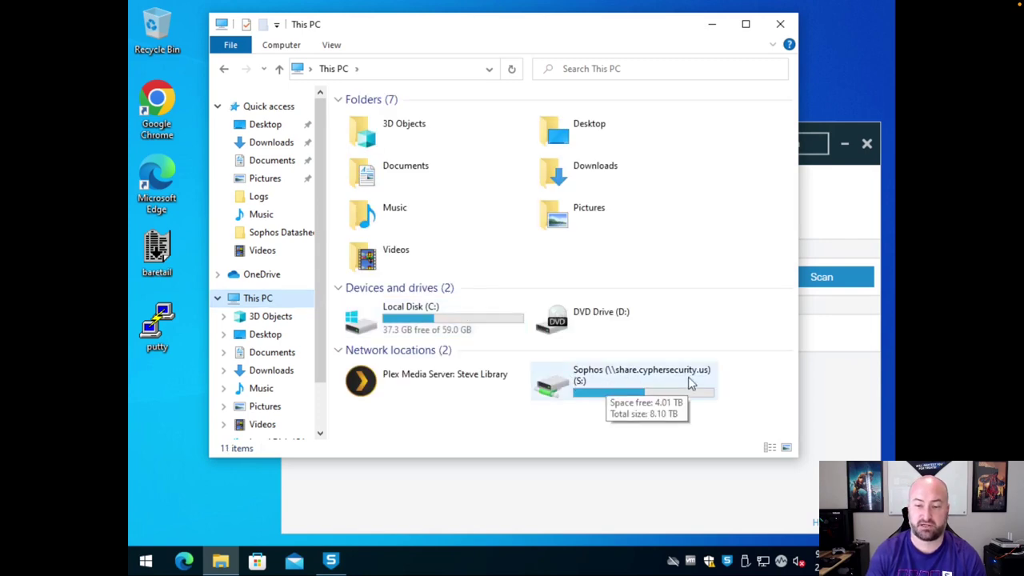
{"action": "left_click", "coordinate": [592, 377]}
{"action": "double_click", "coordinate": [594, 376]}
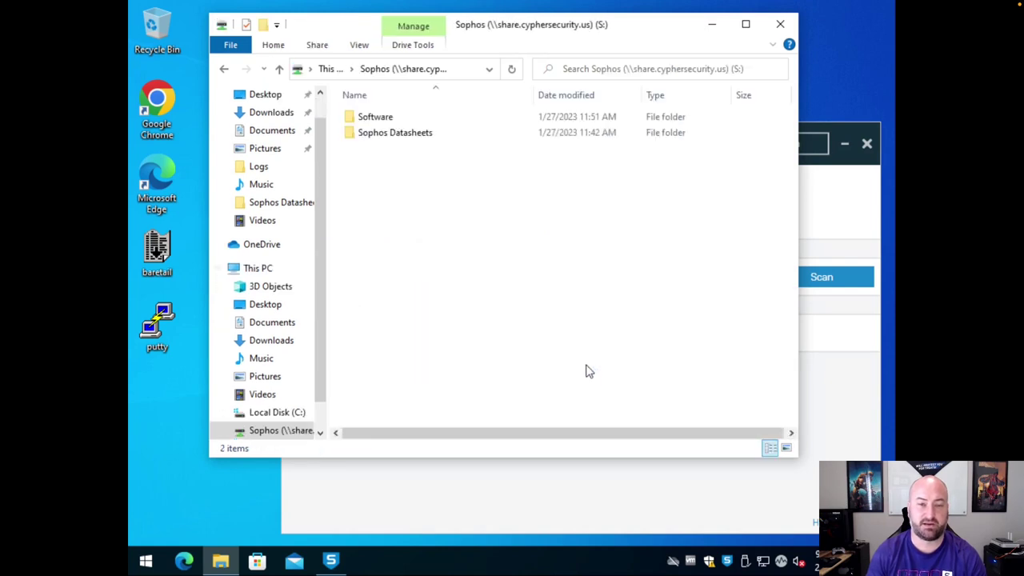
{"action": "double_click", "coordinate": [383, 140]}
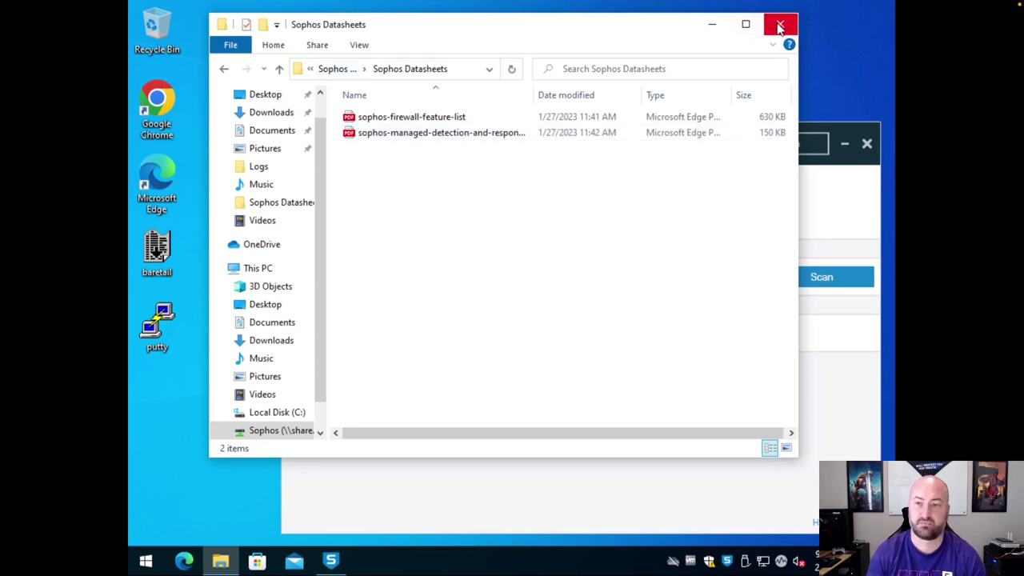
{"action": "left_click", "coordinate": [780, 24]}
{"action": "left_click", "coordinate": [168, 312]}
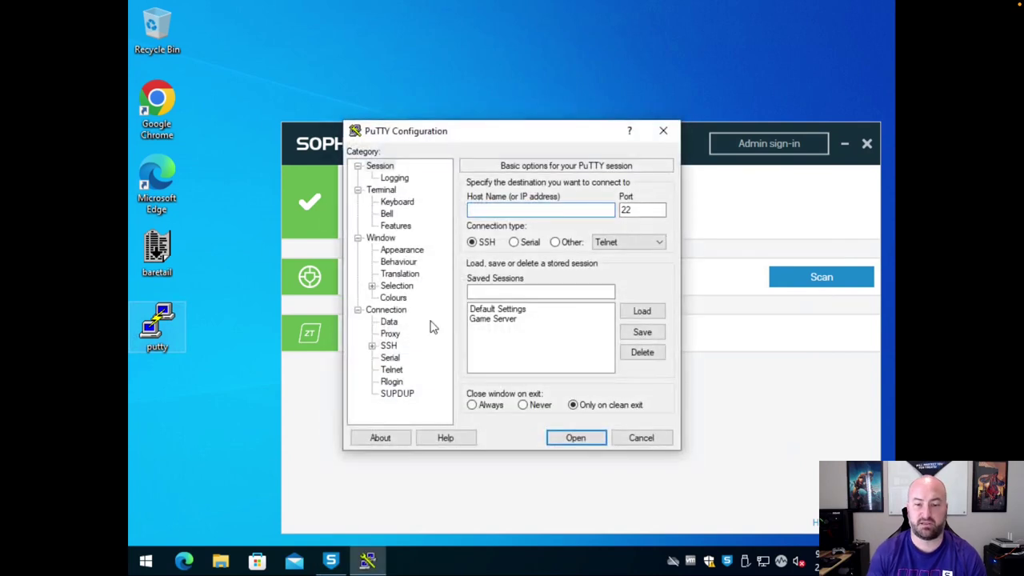
Load the saved Game Server PuTTY session and connect to game.cyphersecurity.us over SSH
{"action": "left_click", "coordinate": [488, 319]}
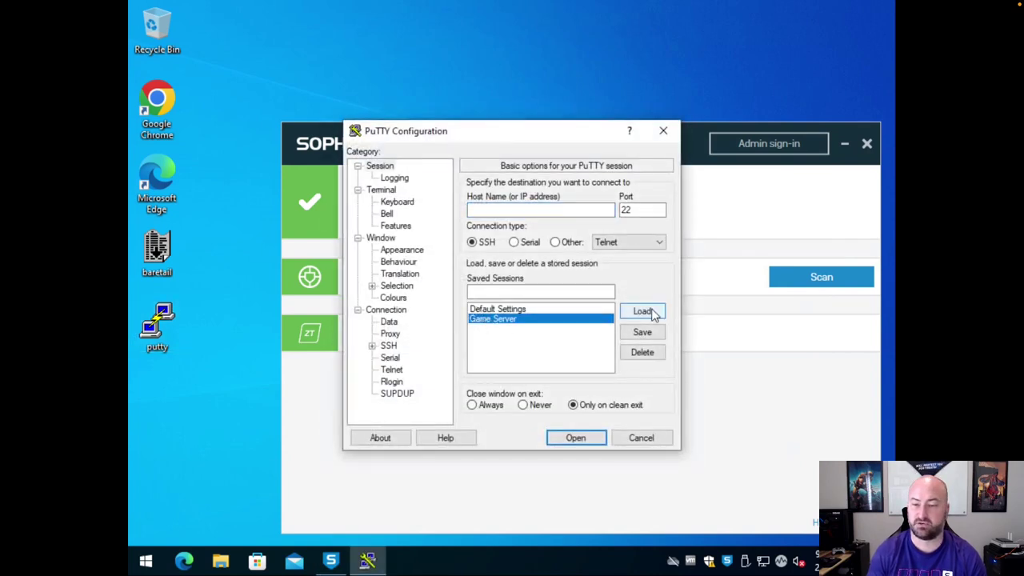
{"action": "left_click", "coordinate": [645, 313]}
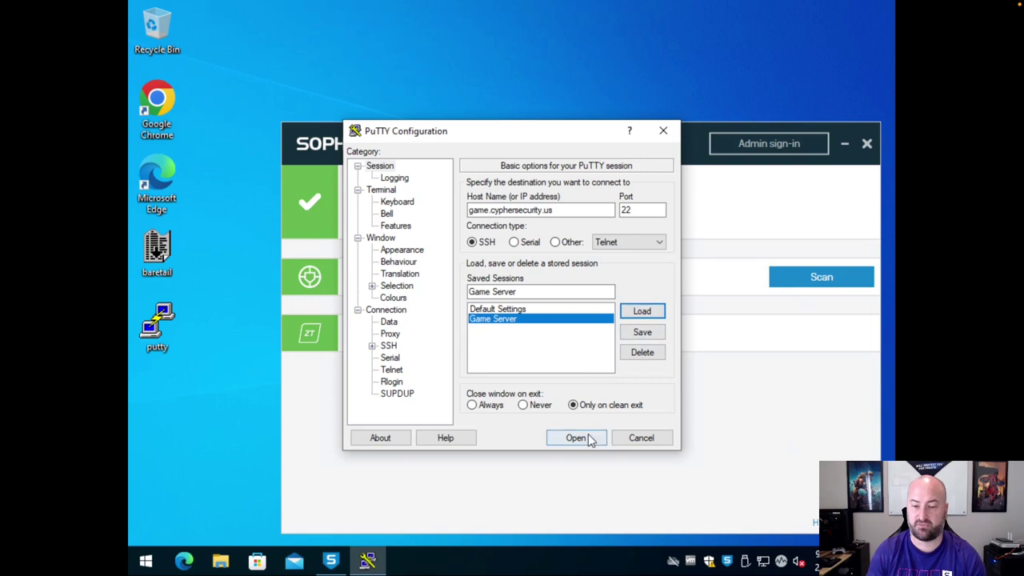
{"action": "left_click", "coordinate": [589, 436]}
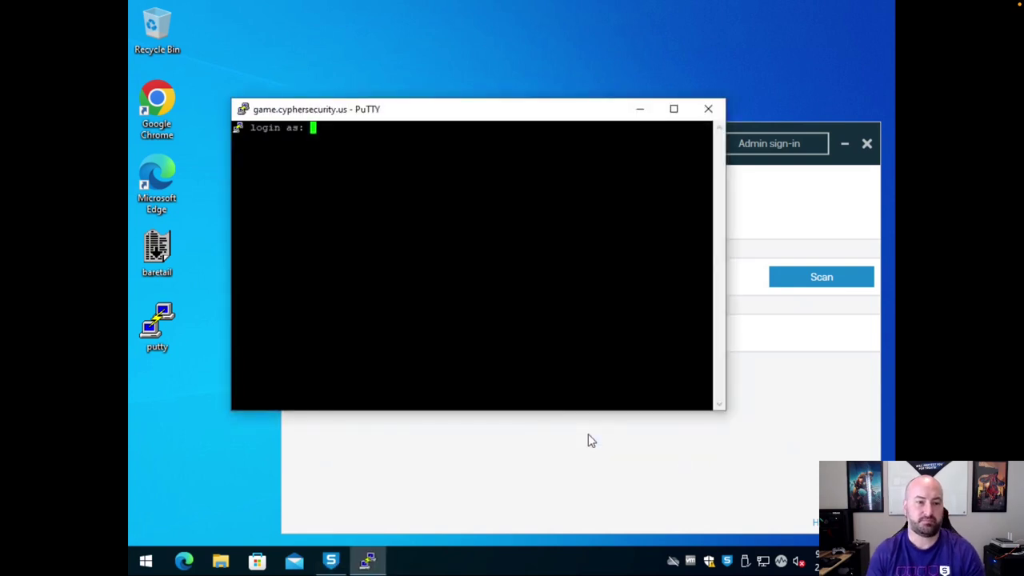
Log in with the username and account password, retrying after access denied, then check Sophos Endpoint
{"action": "type", "text": "steve"}
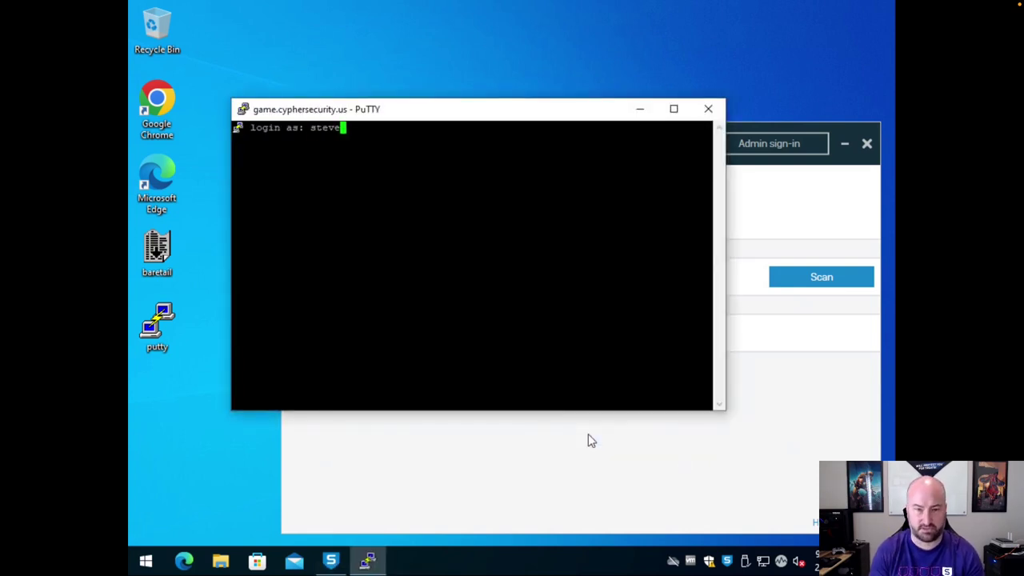
{"action": "key", "text": "Return"}
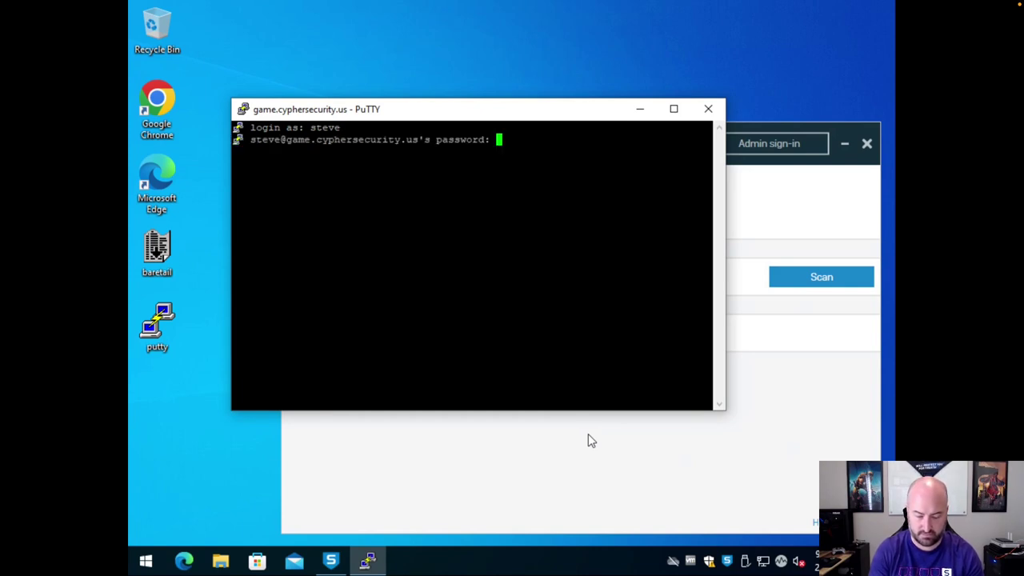
{"action": "key", "text": "Return"}
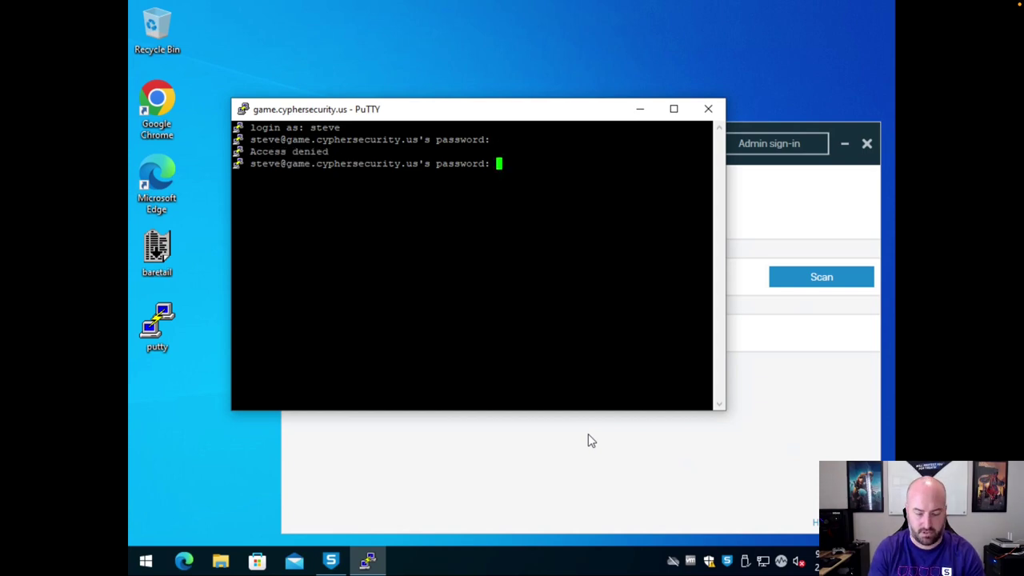
{"action": "key", "text": "Return"}
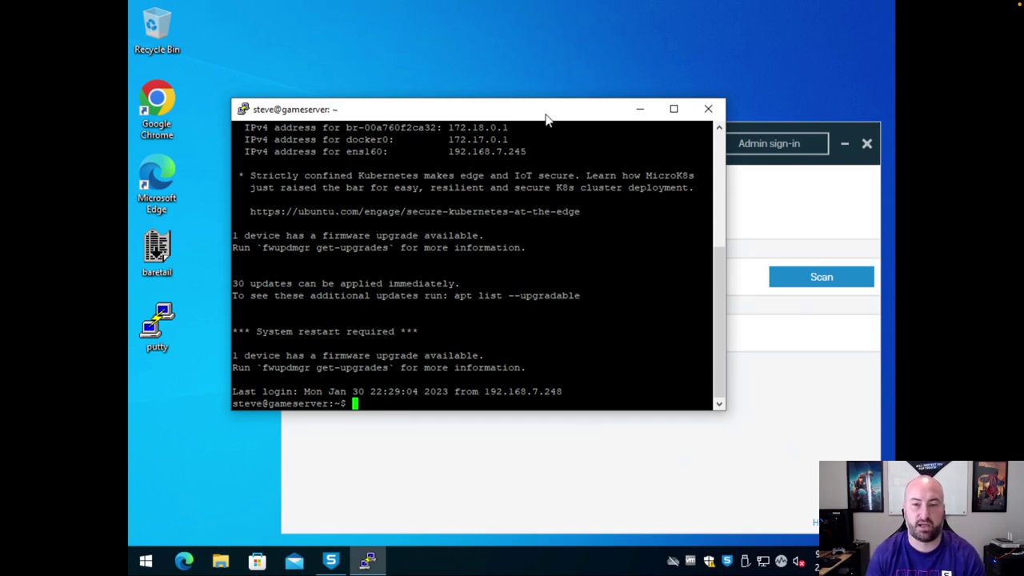
{"action": "left_click_drag", "start_coordinate": [542, 117], "coordinate": [552, 51]}
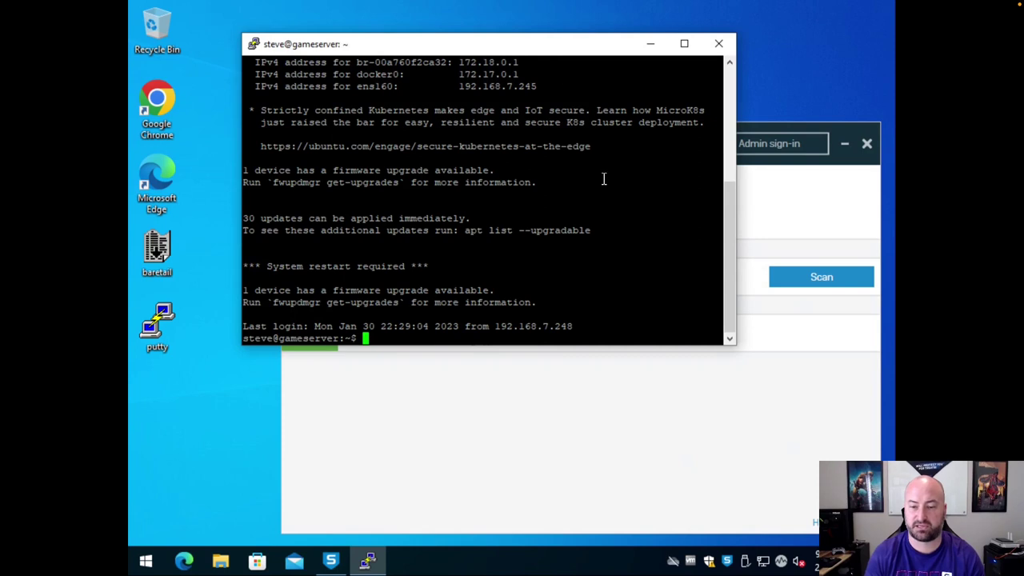
{"action": "left_click", "coordinate": [590, 385]}
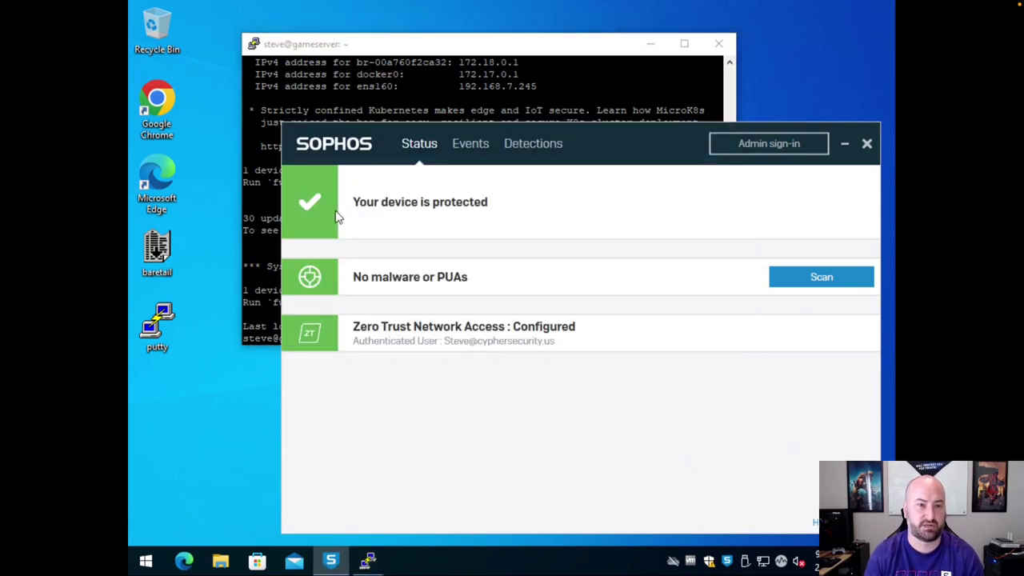
Load sophostest.com in Edge, open its Call Home test page to trigger the C2 block, then minimize Edge
{"action": "left_click", "coordinate": [185, 562]}
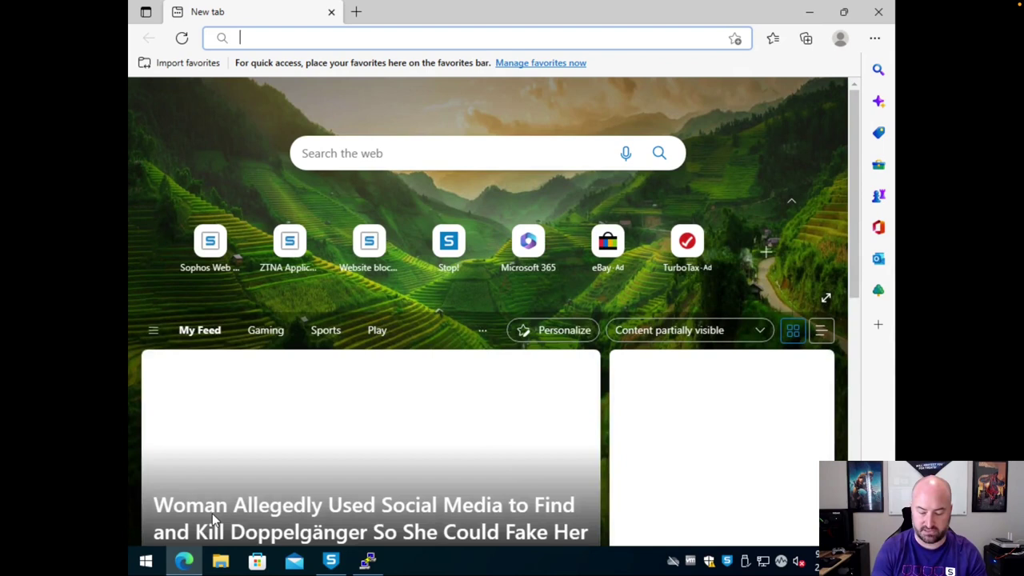
{"action": "type", "text": "sophostest.com"}
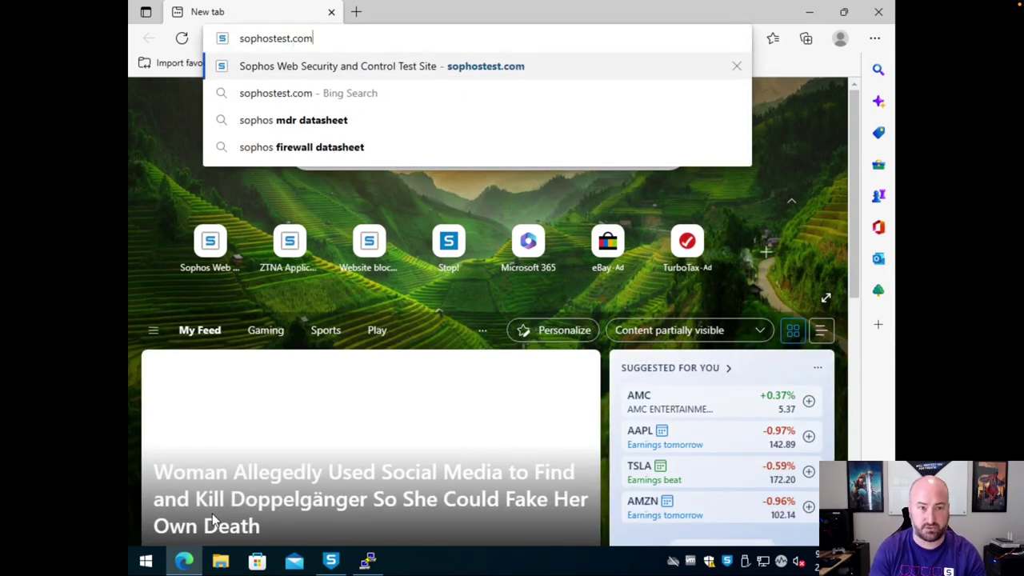
{"action": "key", "text": "Return"}
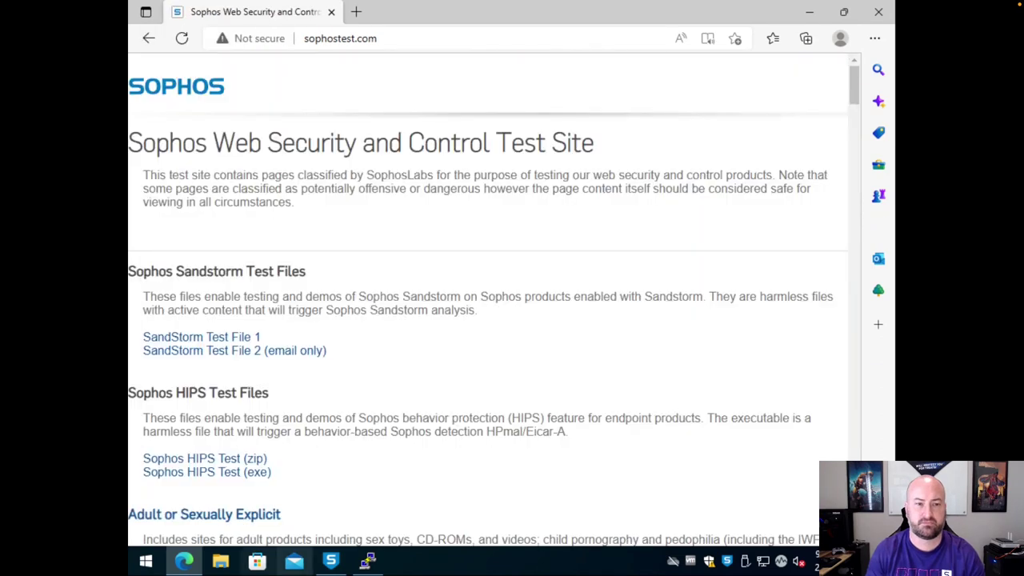
{"action": "scroll", "coordinate": [337, 399], "scroll_direction": "down", "scroll_amount": 1}
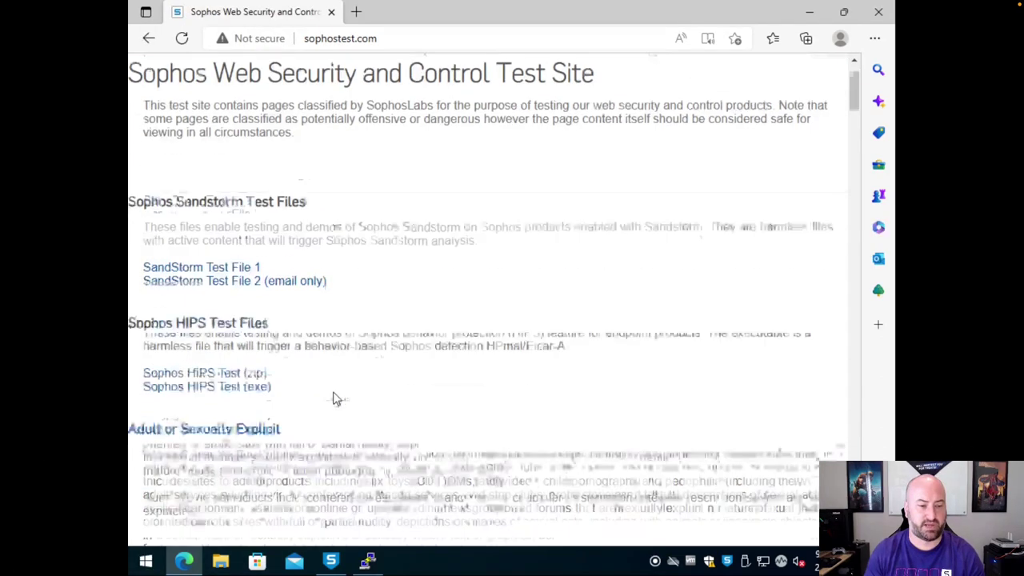
{"action": "scroll", "coordinate": [336, 398], "scroll_direction": "down", "scroll_amount": 7}
{"action": "scroll", "coordinate": [336, 399], "scroll_direction": "down", "scroll_amount": 1}
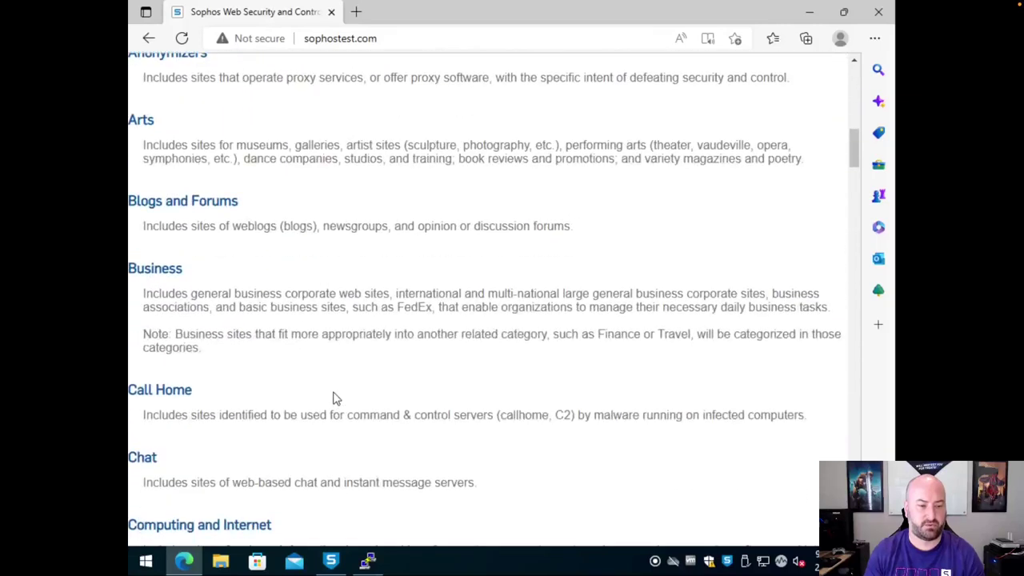
{"action": "left_click", "coordinate": [183, 396]}
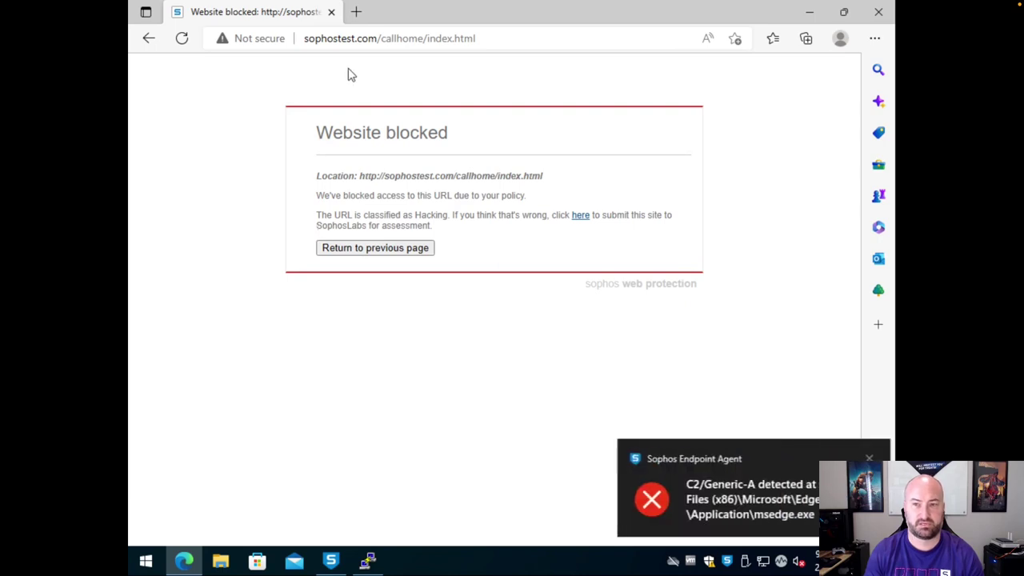
{"action": "left_click", "coordinate": [809, 12]}
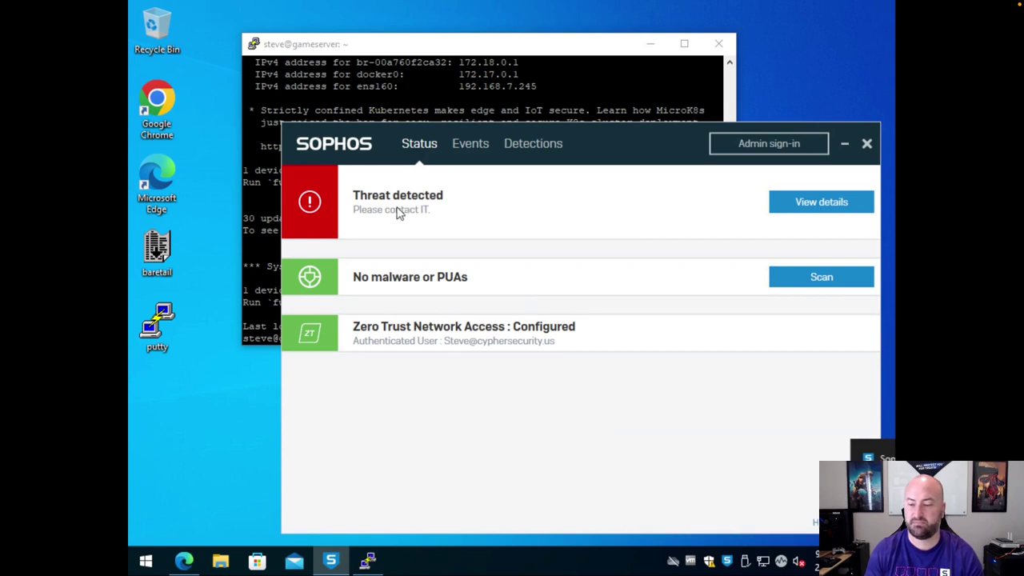
Check the SSH session still responds, test file share access, view Sophos status, and return to Edge
{"action": "left_click", "coordinate": [441, 49]}
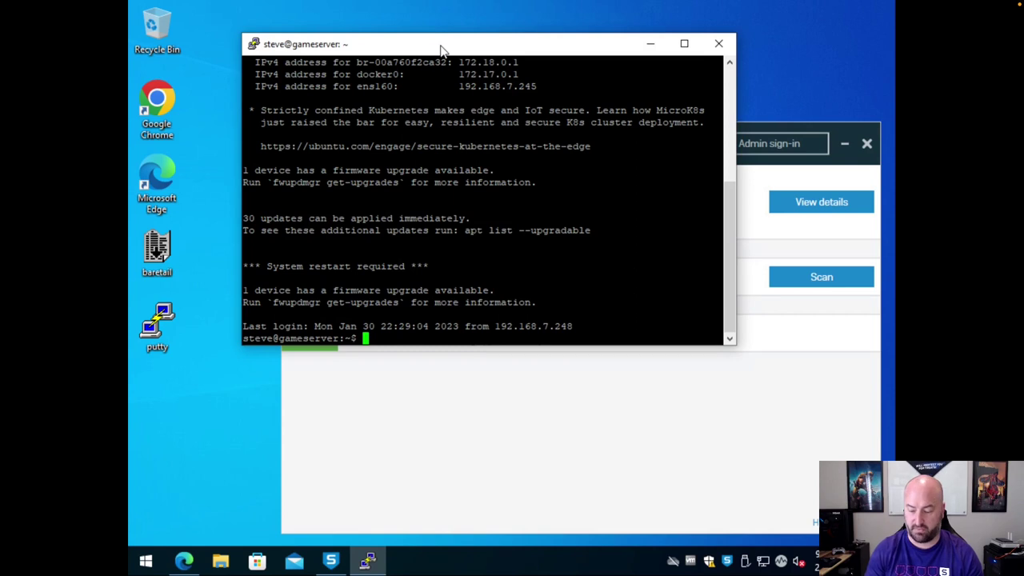
{"action": "key", "text": "Return"}
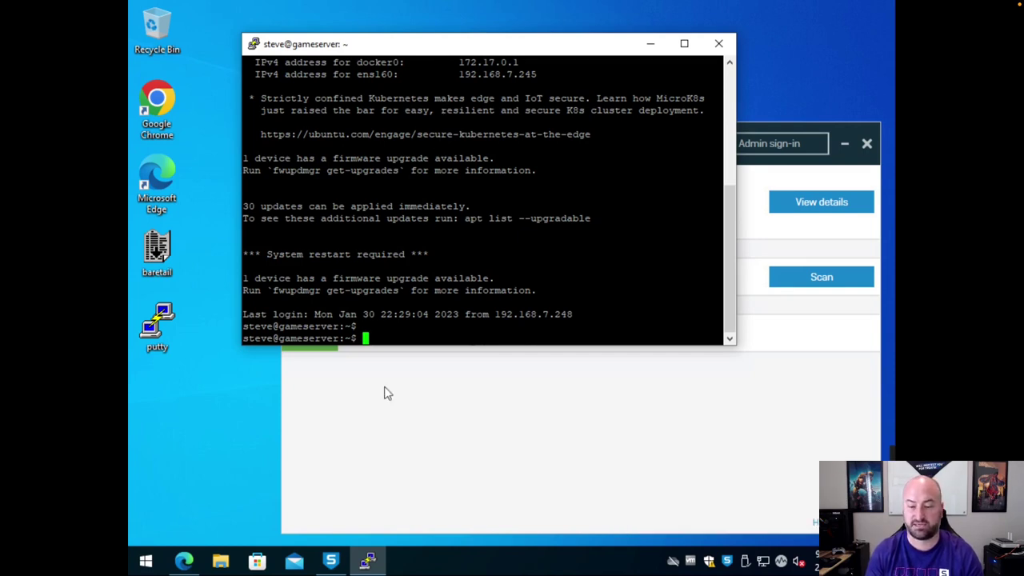
{"action": "left_click", "coordinate": [222, 563]}
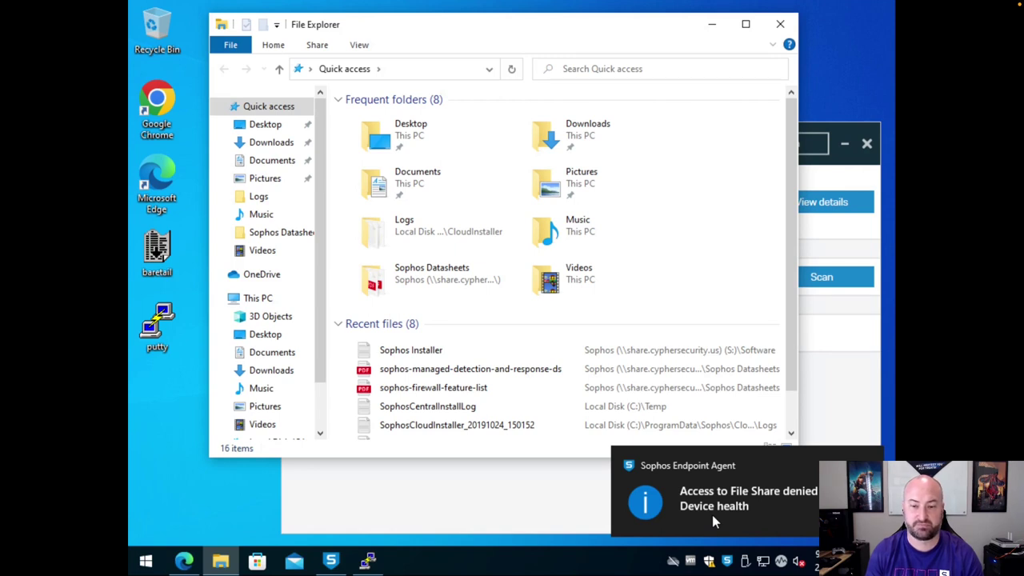
{"action": "left_click", "coordinate": [538, 504]}
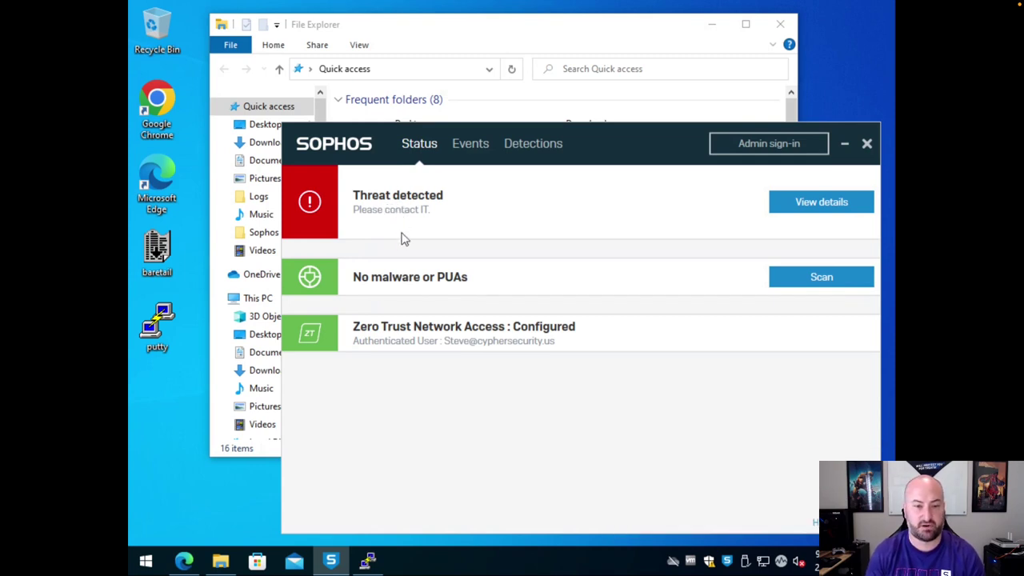
{"action": "left_click", "coordinate": [184, 560]}
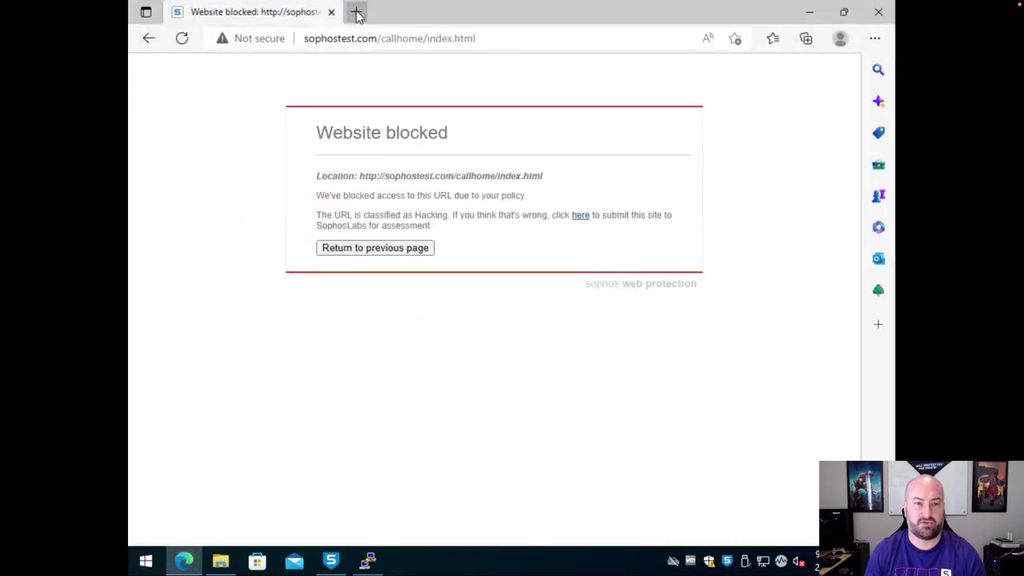
{"action": "left_click", "coordinate": [356, 11]}
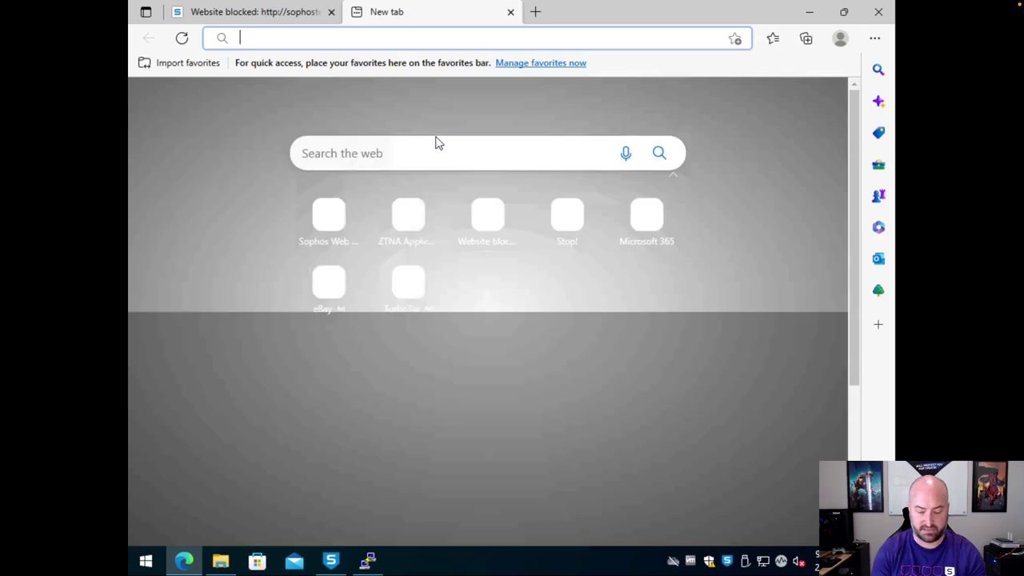
{"action": "type", "text": "https"}
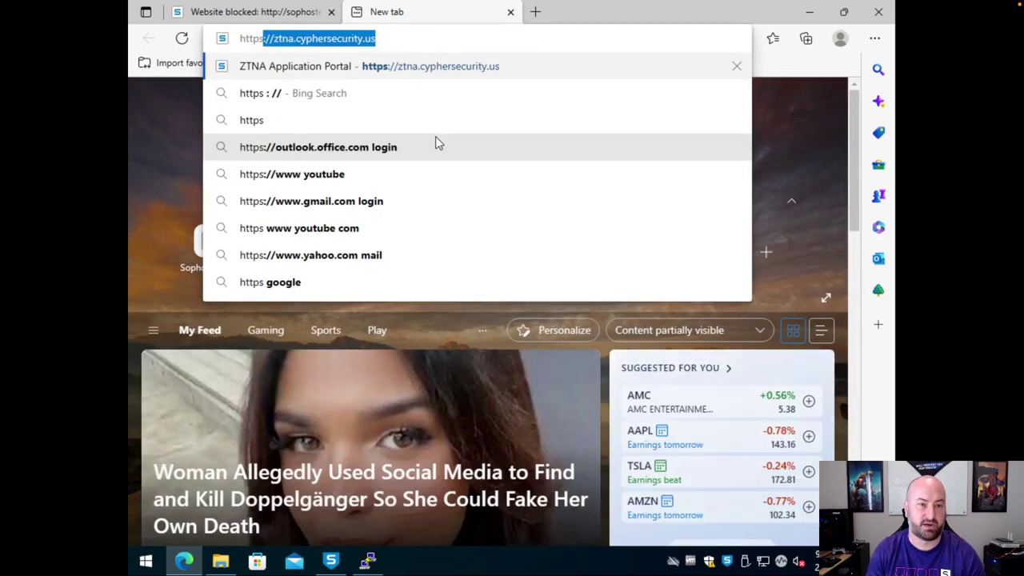
{"action": "type", "text": "://ztna.cyphersecurity.us"}
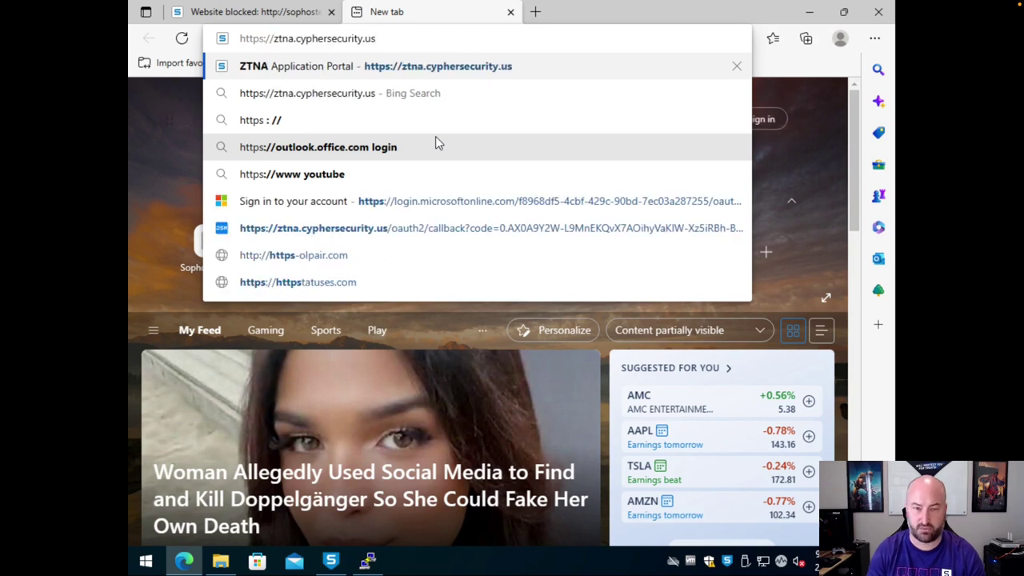
{"action": "key", "text": "Return"}
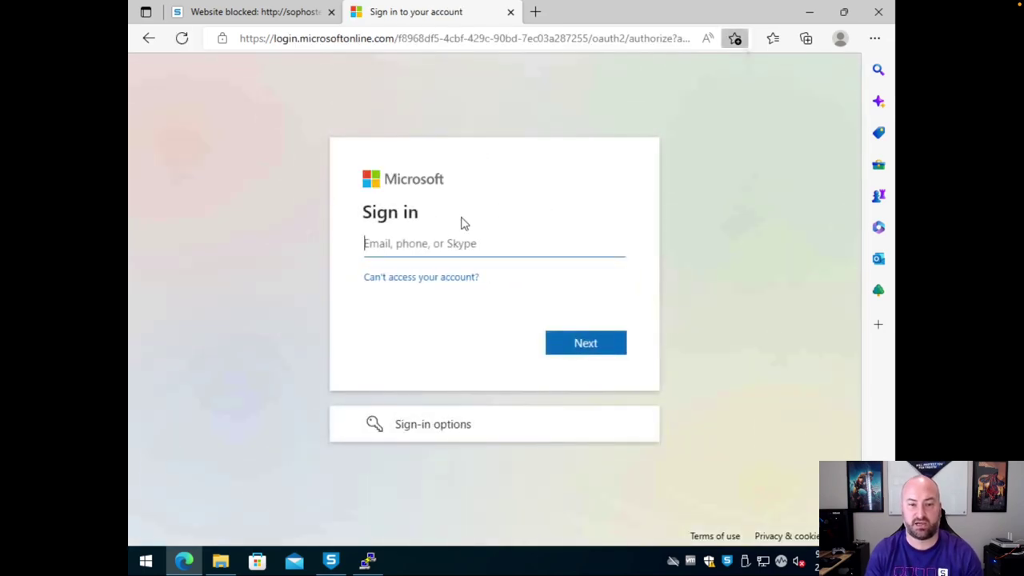
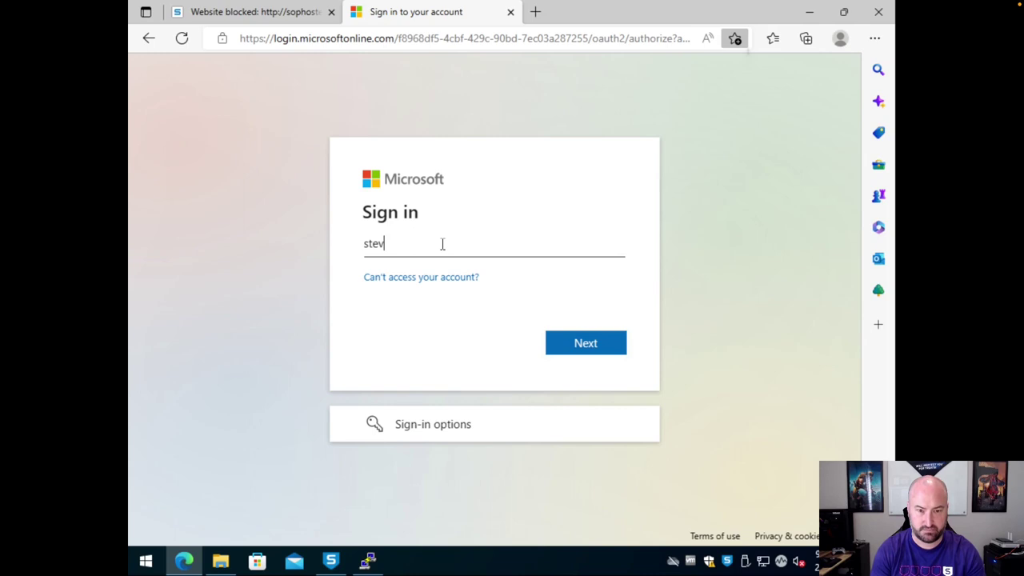
Sign in with the account e-mail and password, declining to save the password
{"action": "left_click", "coordinate": [565, 342]}
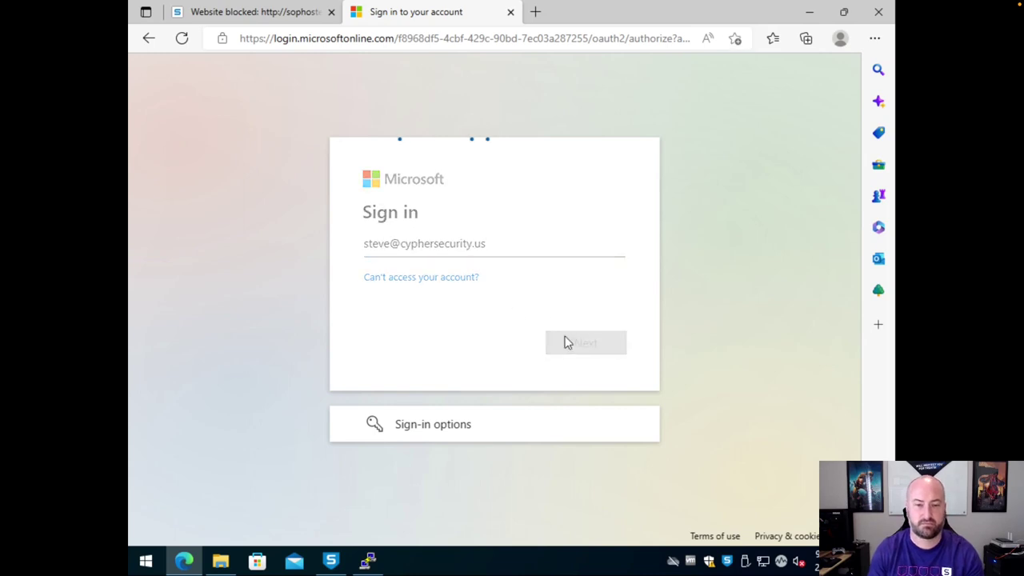
{"action": "type", "text": "••••••••••"}
{"action": "key", "text": "Return"}
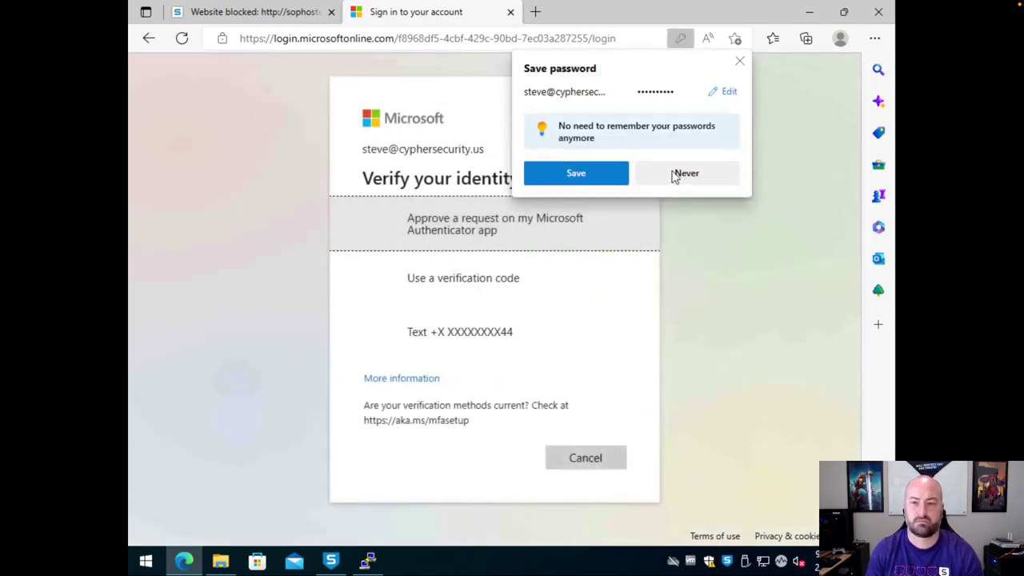
{"action": "left_click", "coordinate": [675, 178]}
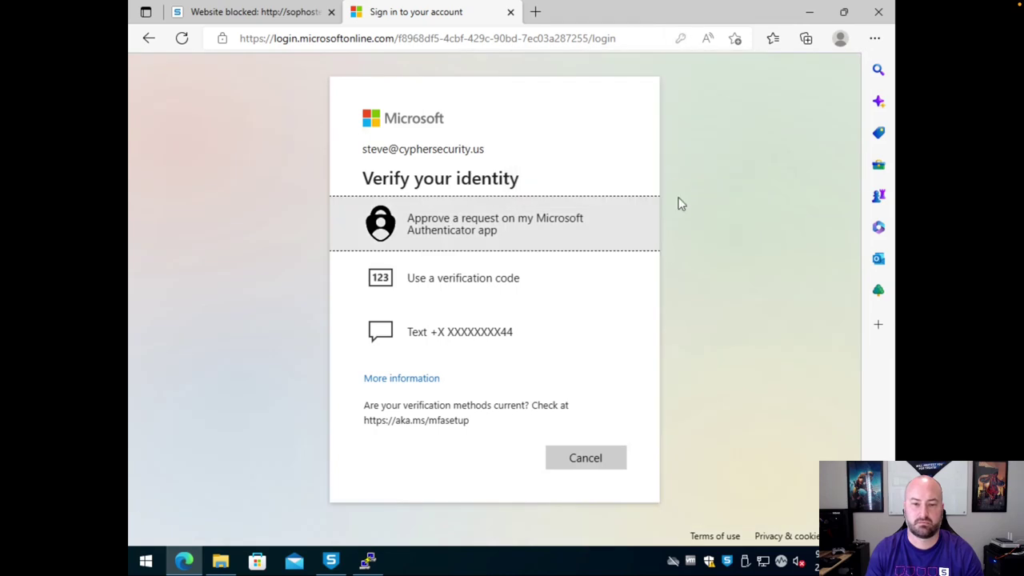
Verify with the authenticator code and choose to stay signed in
{"action": "left_click", "coordinate": [496, 280]}
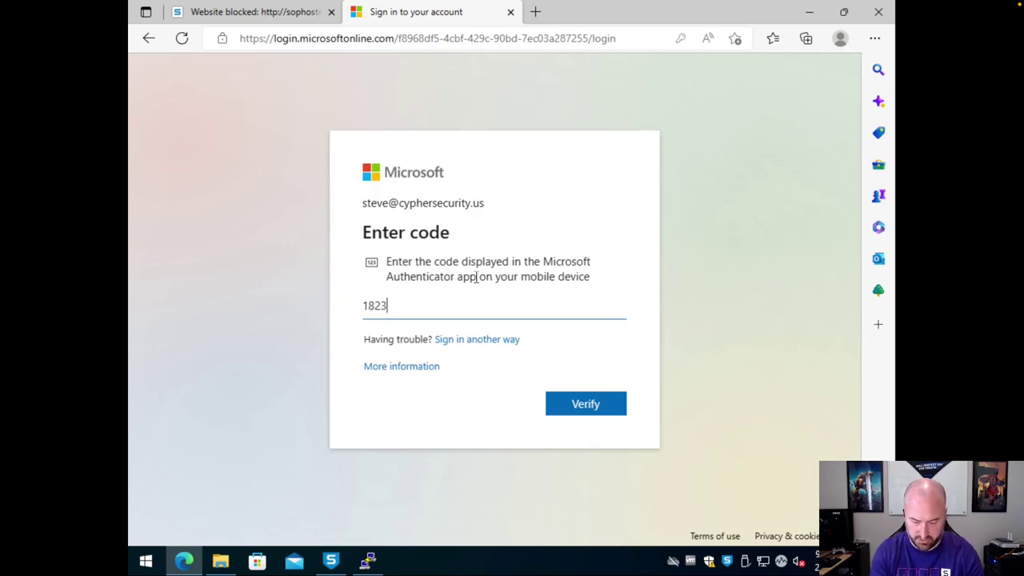
{"action": "left_click", "coordinate": [581, 404]}
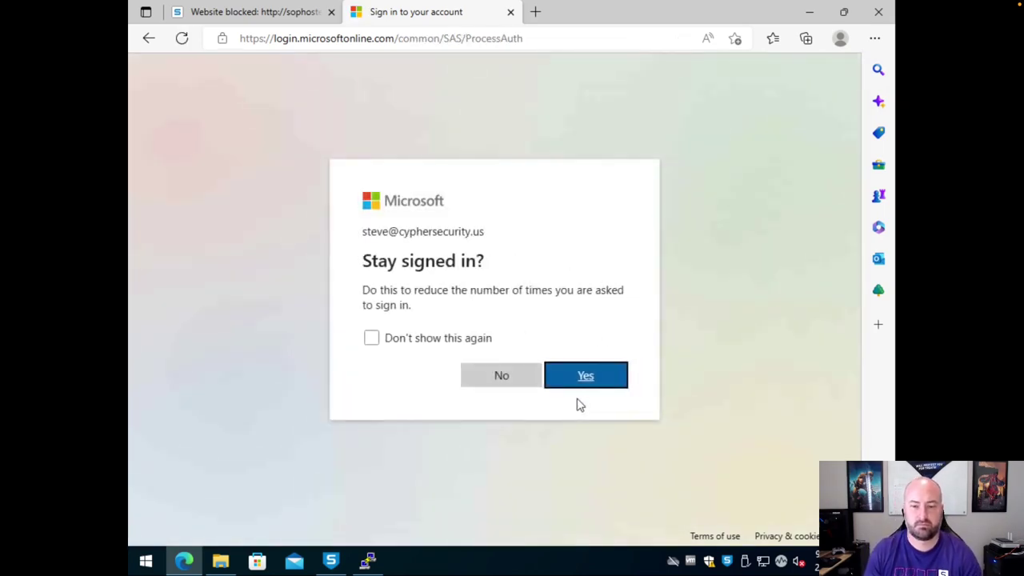
{"action": "left_click", "coordinate": [581, 381]}
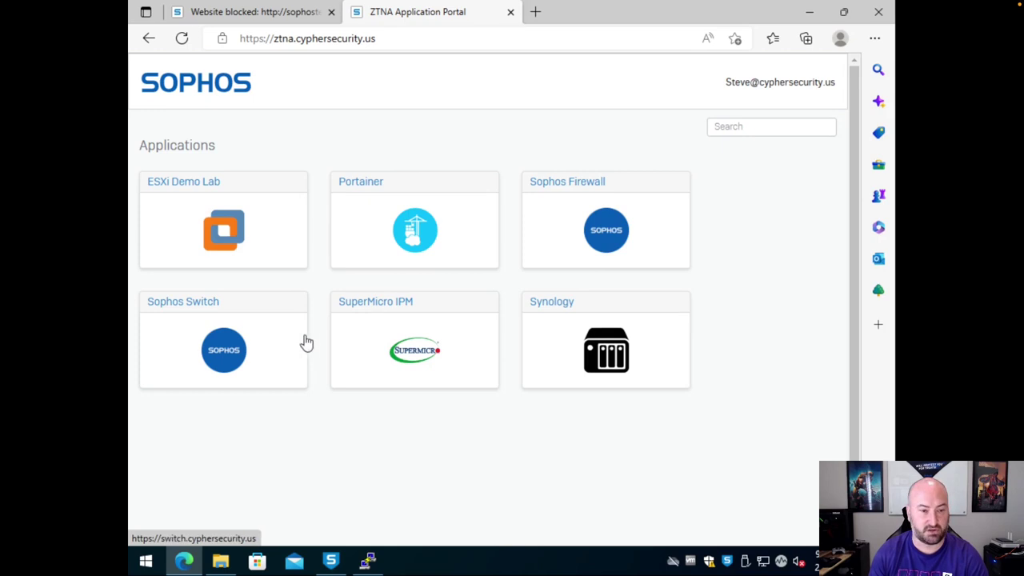
Launch the ESXi Demo Lab application from the ZTNA portal's Applications list
{"action": "left_click", "coordinate": [239, 237]}
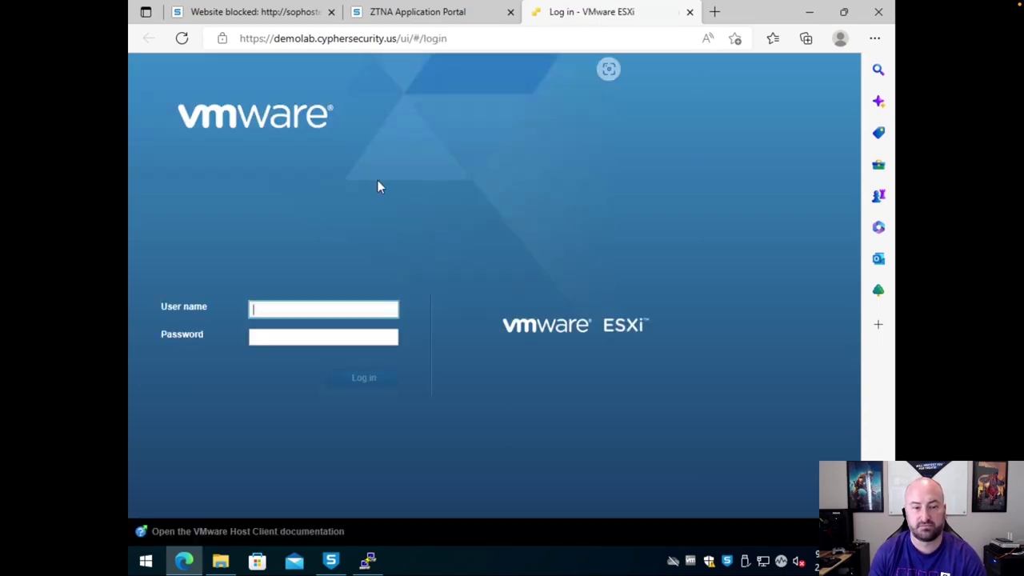
Sign in to the ESXi host as root with the account password, declining Edge's password save
{"action": "type", "text": "root"}
{"action": "key", "text": "Tab"}
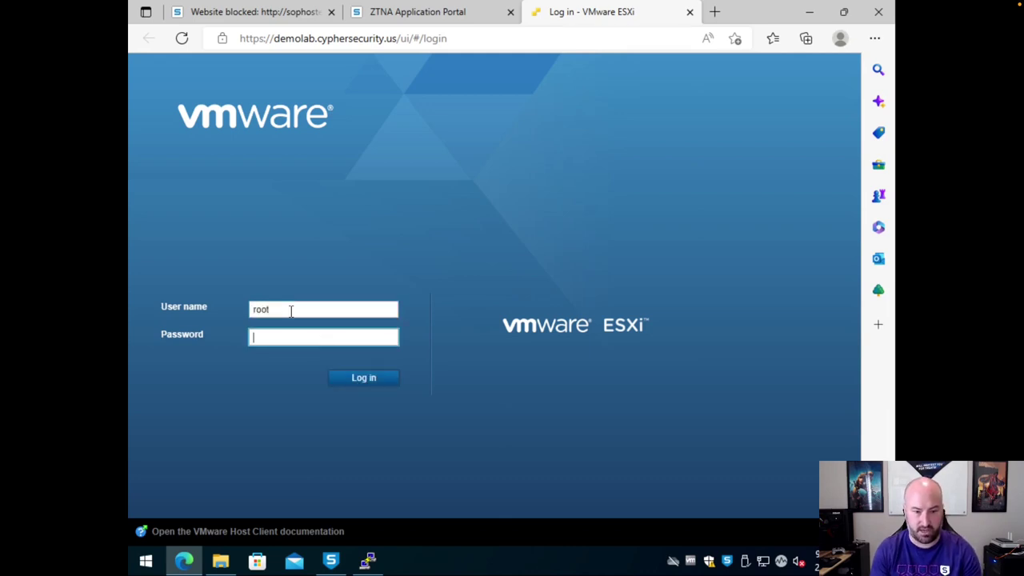
{"action": "type", "text": "•••••••••"}
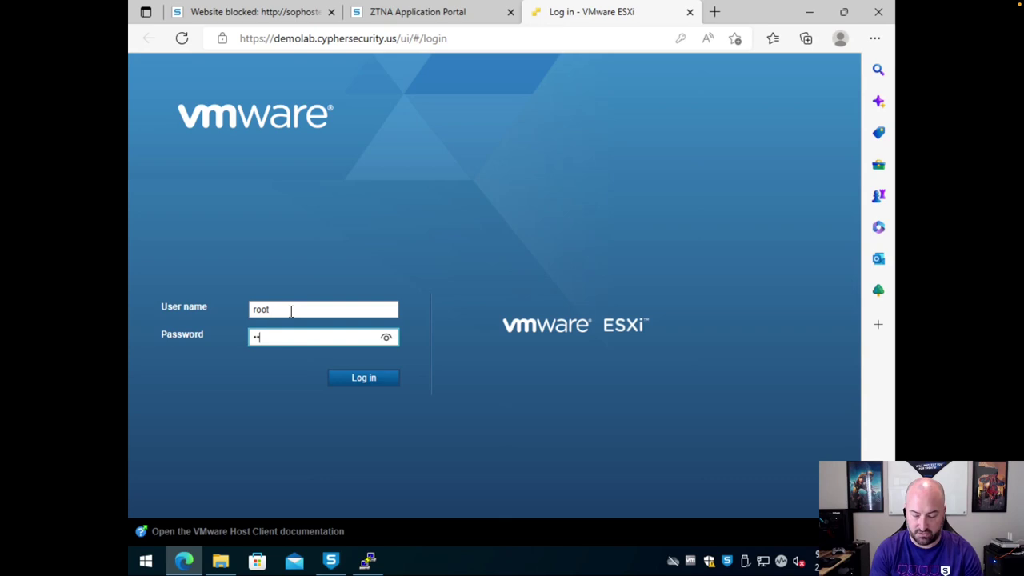
{"action": "type", "text": "•"}
{"action": "key", "text": "Return"}
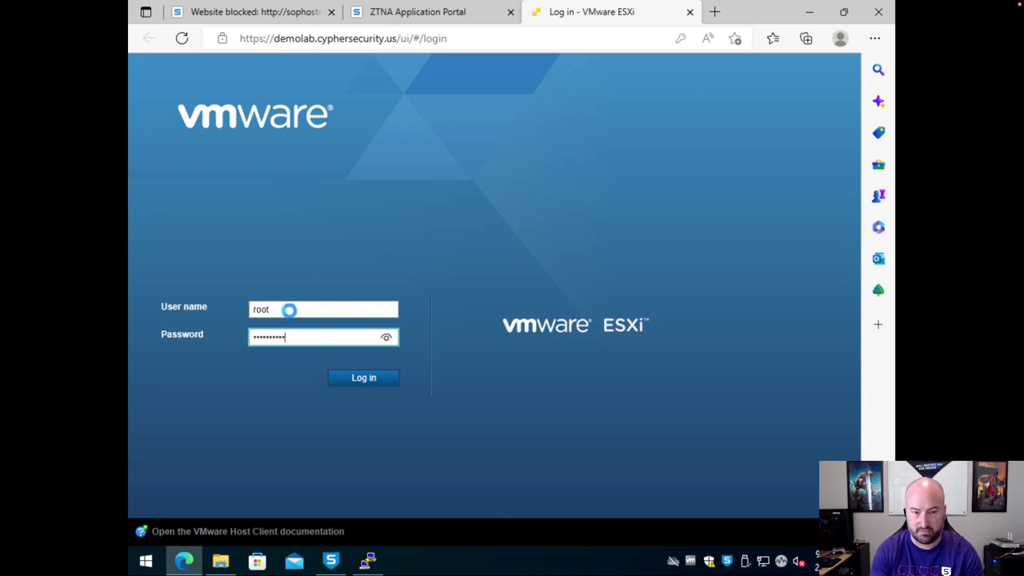
{"action": "left_click", "coordinate": [663, 177]}
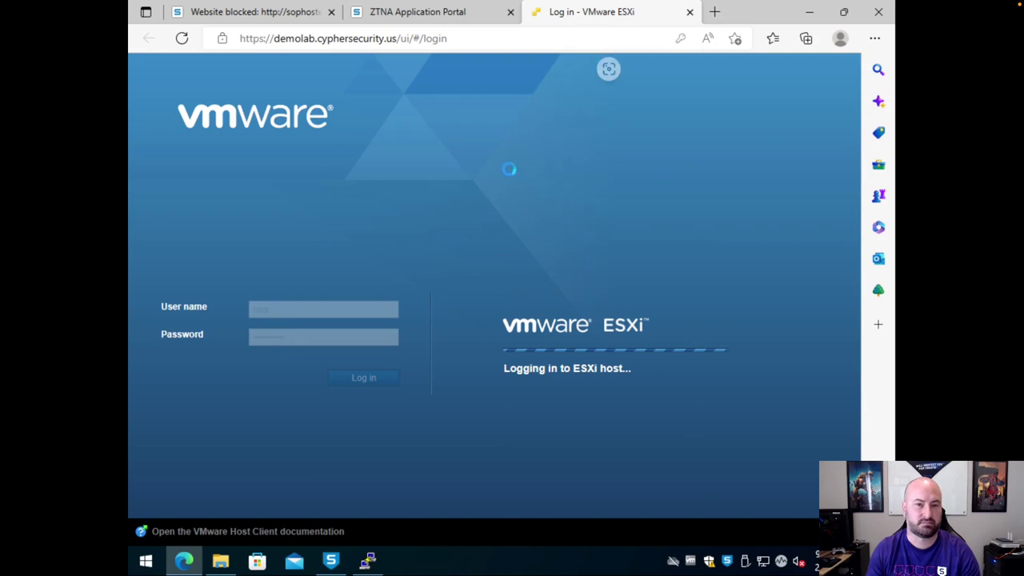